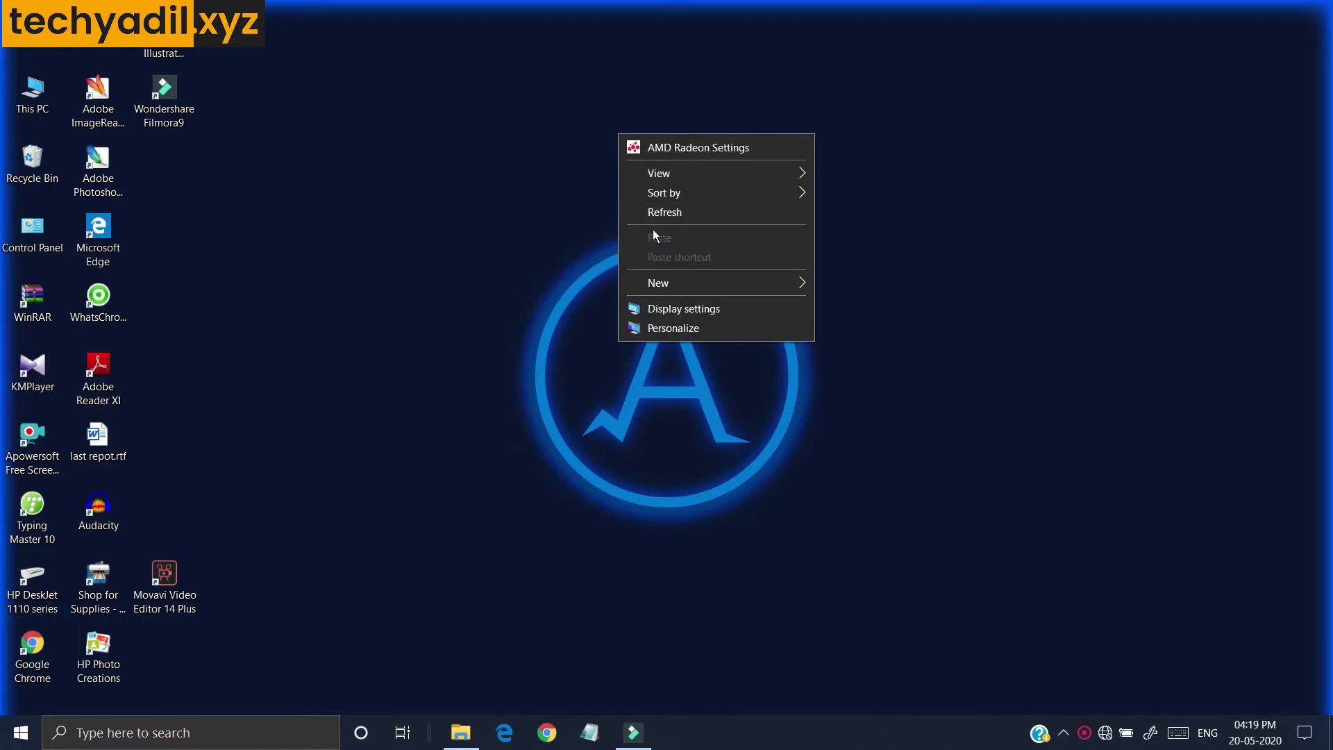
left_click(653, 218)
right_click(598, 105)
left_click(647, 186)
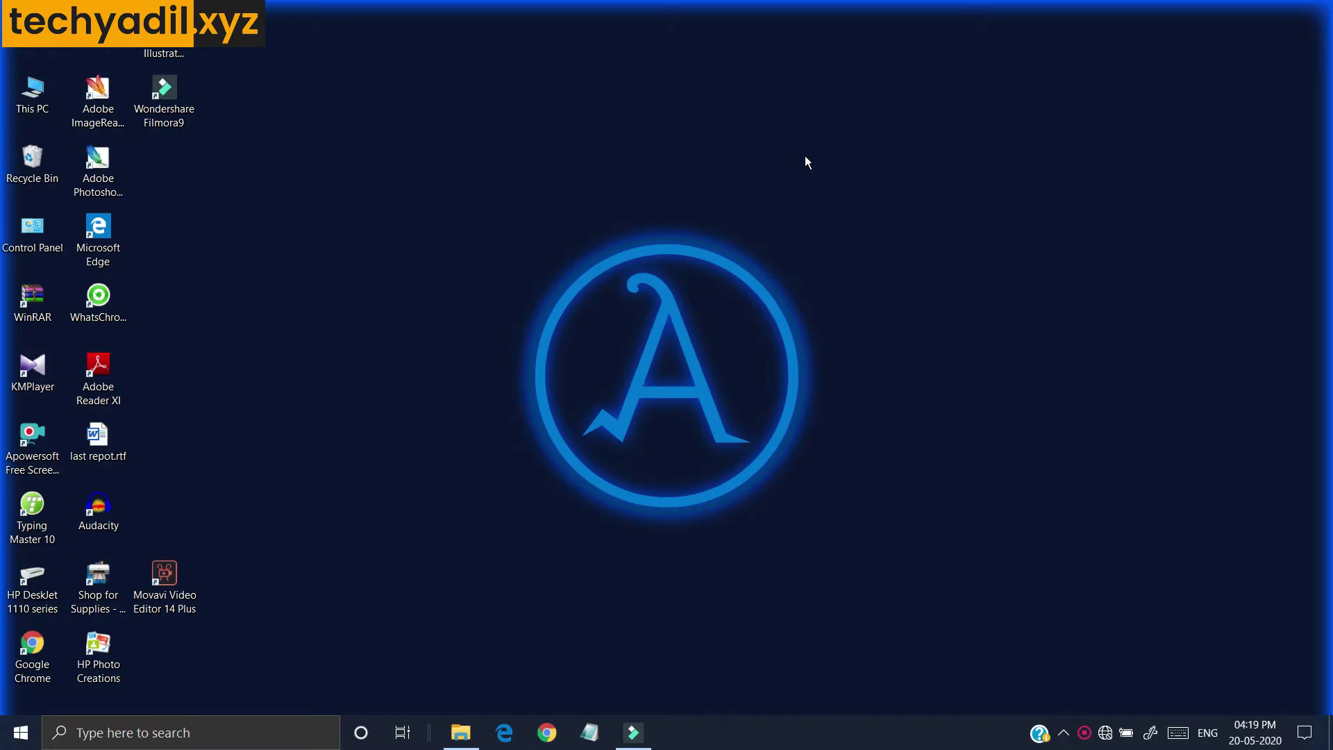
right_click(805, 155)
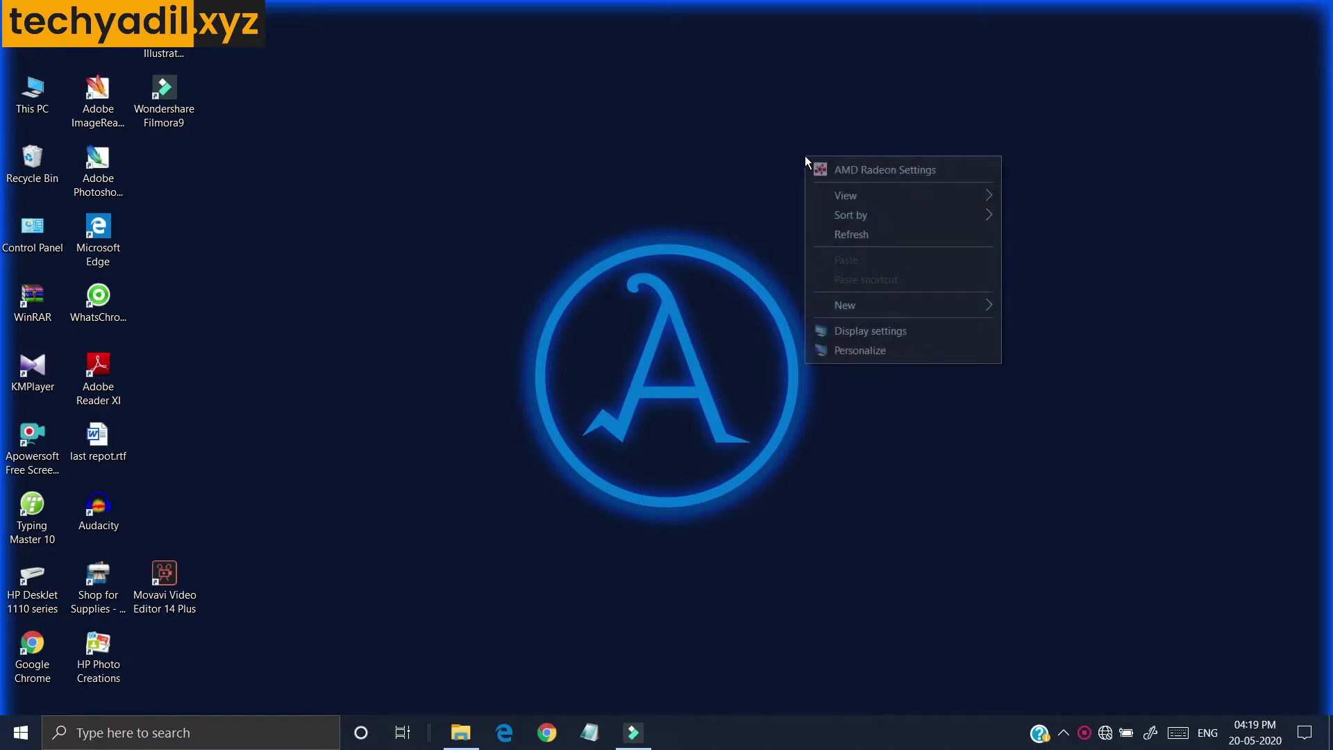
left_click(824, 230)
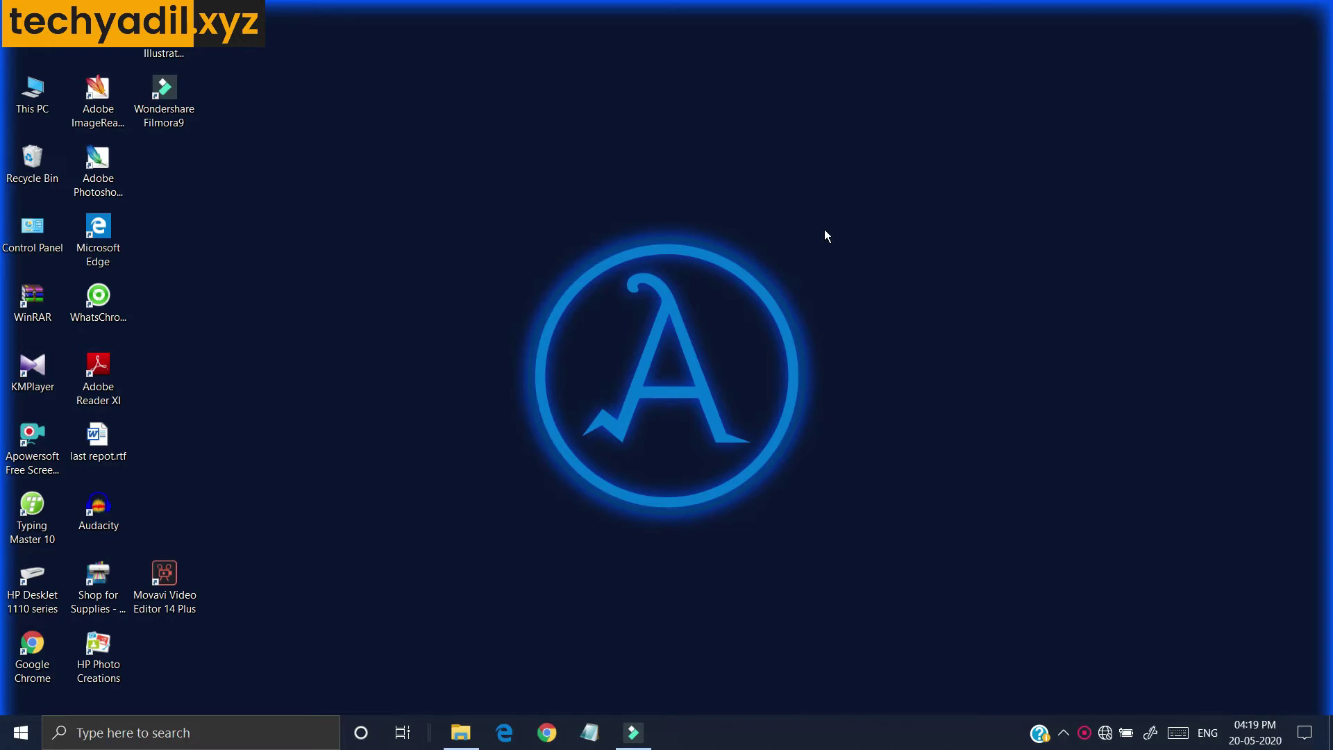
right_click(687, 189)
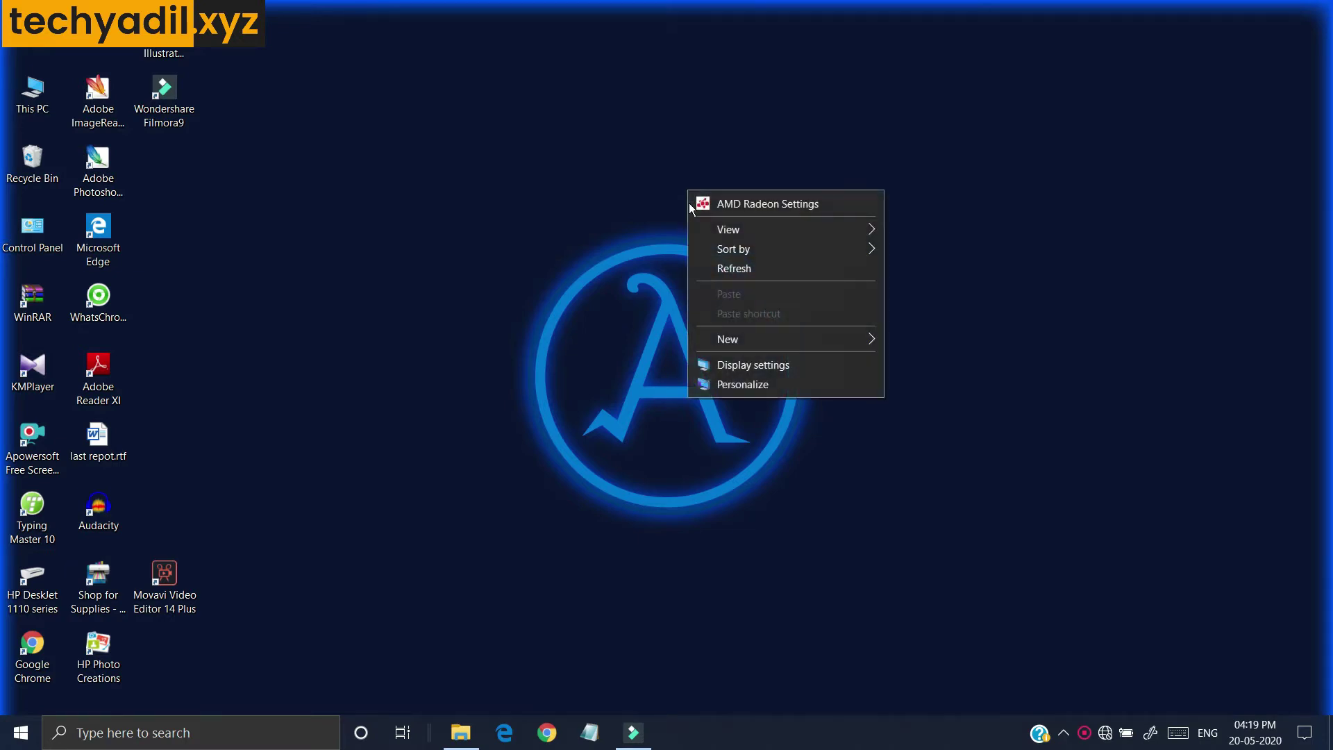
left_click(715, 268)
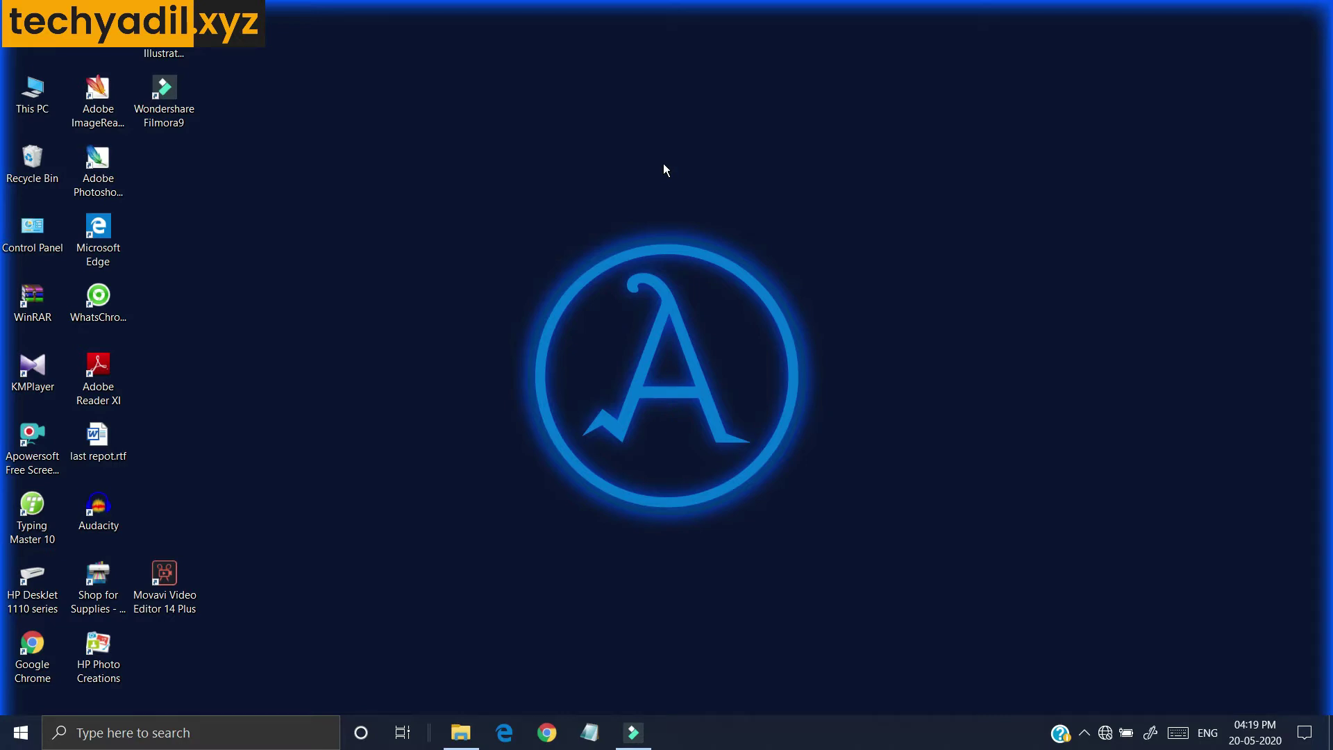
right_click(664, 164)
left_click(698, 240)
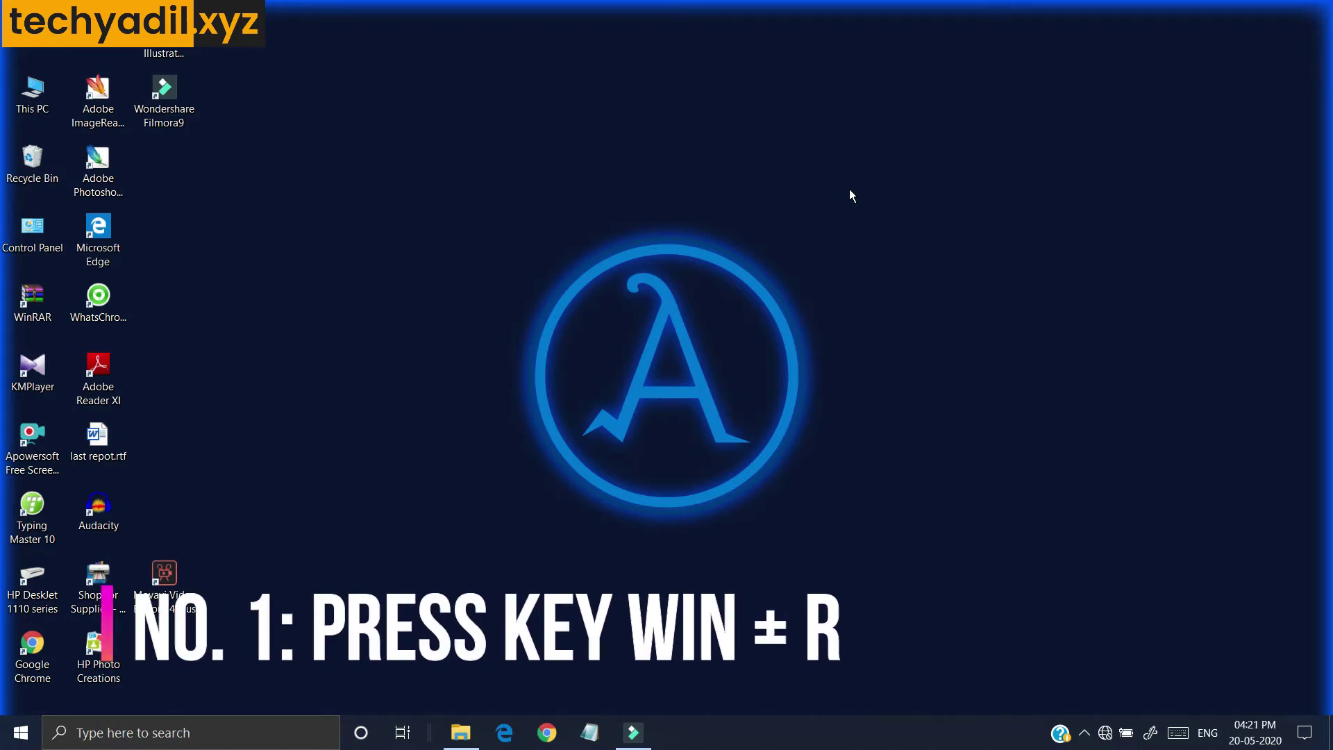
- Open the %temp% folder through the Run dialog and permanently delete everything in it
key("super+r")
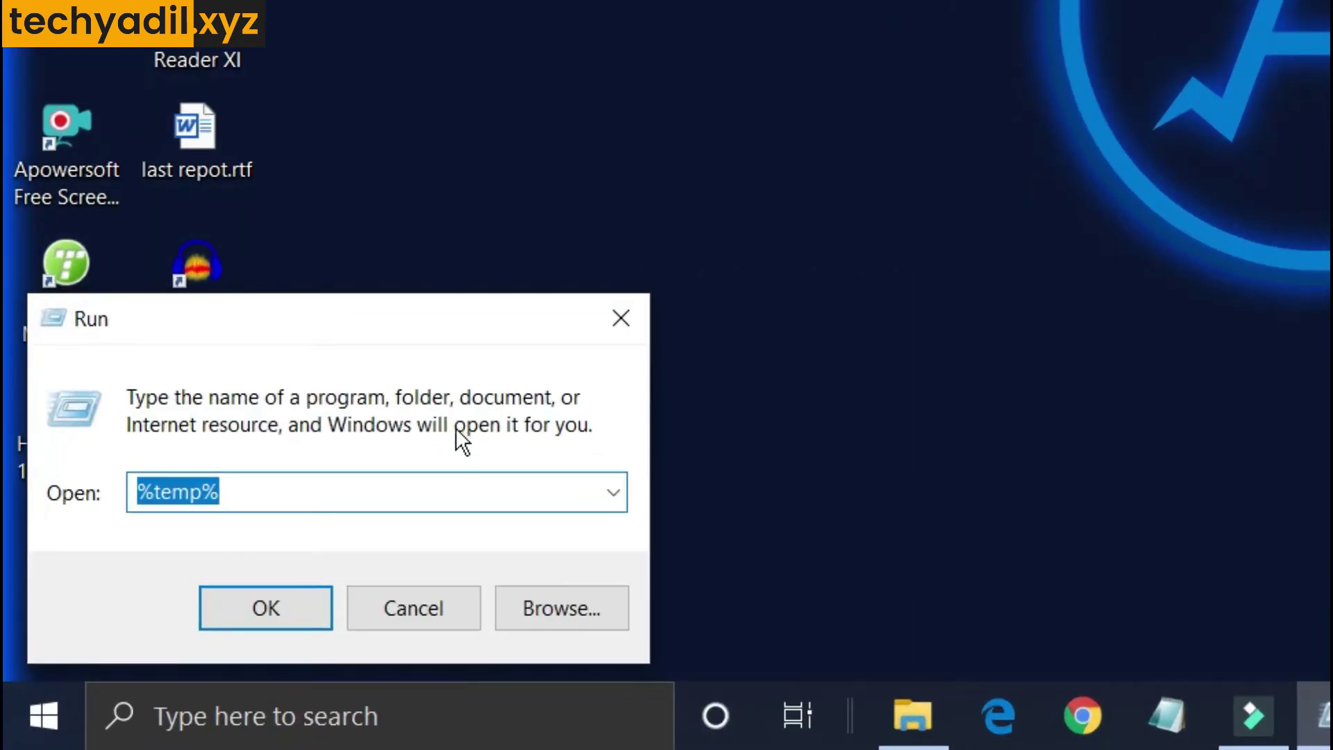
left_click(255, 611)
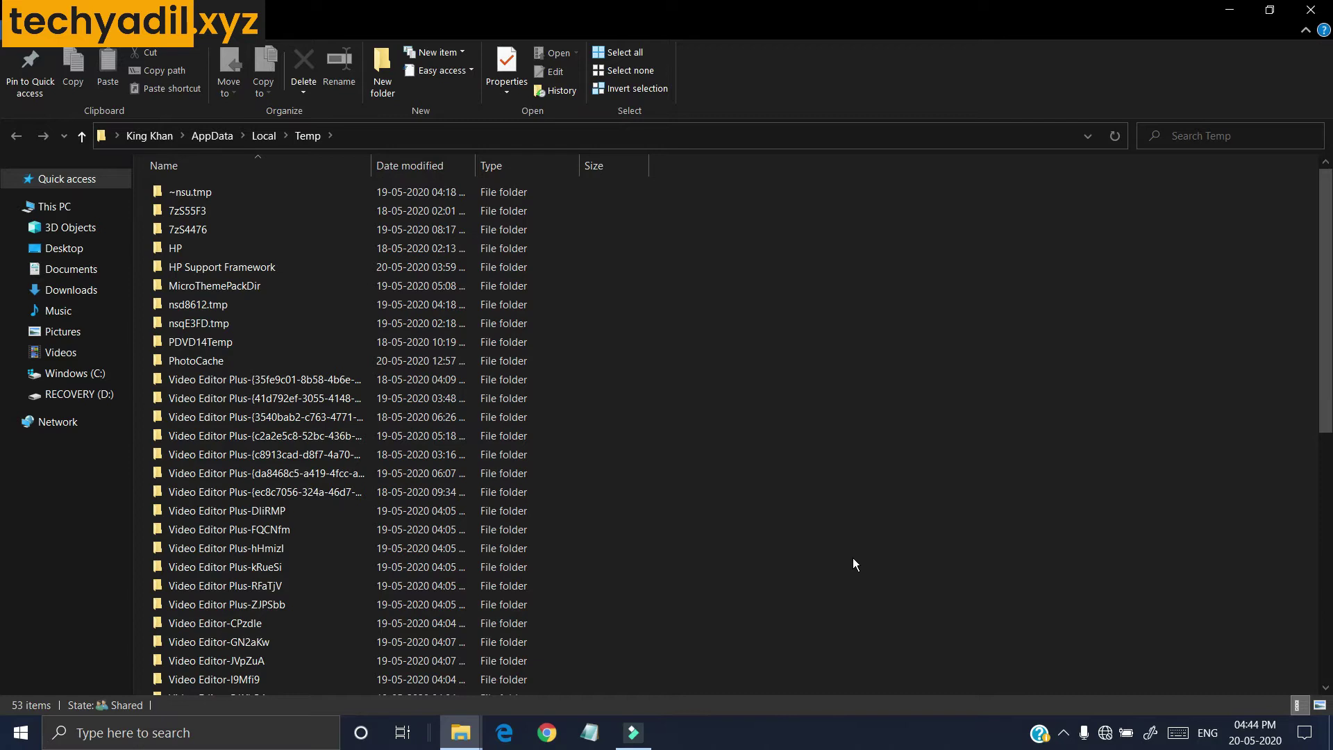
key("ctrl+a")
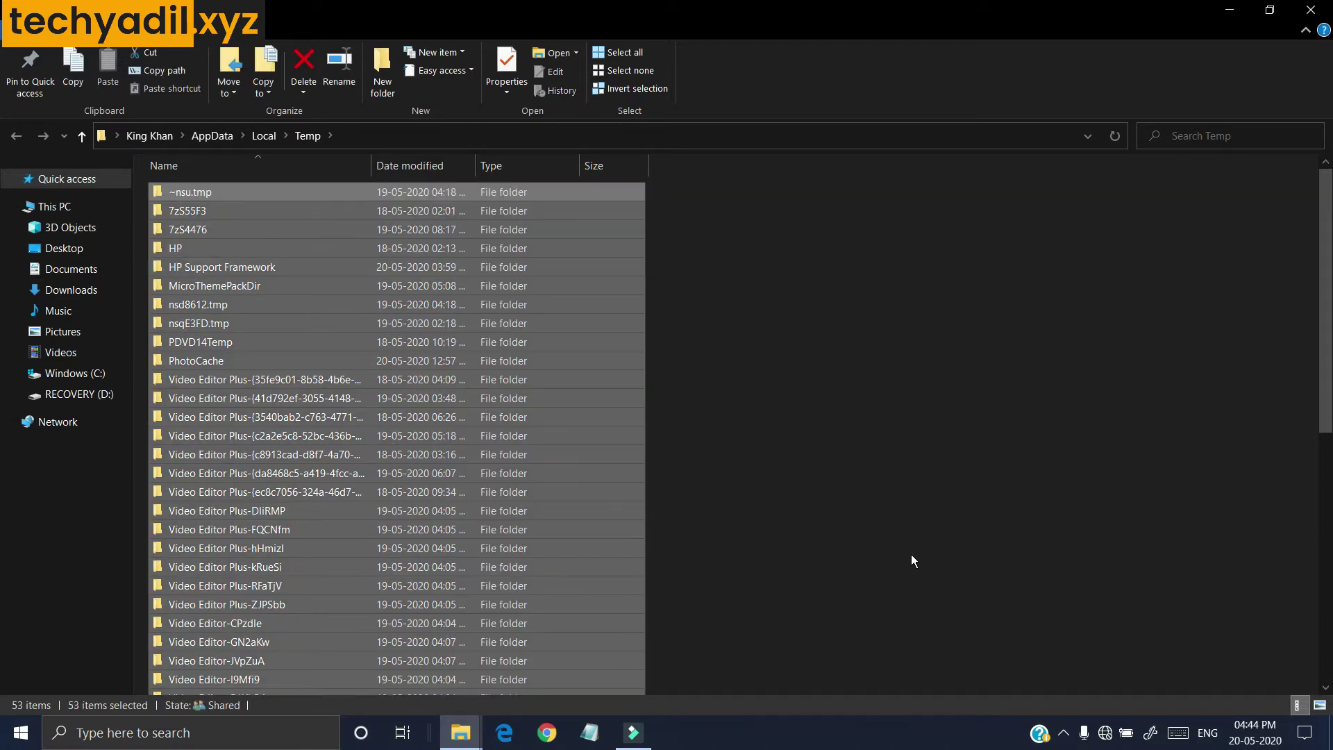
key("shift+Delete")
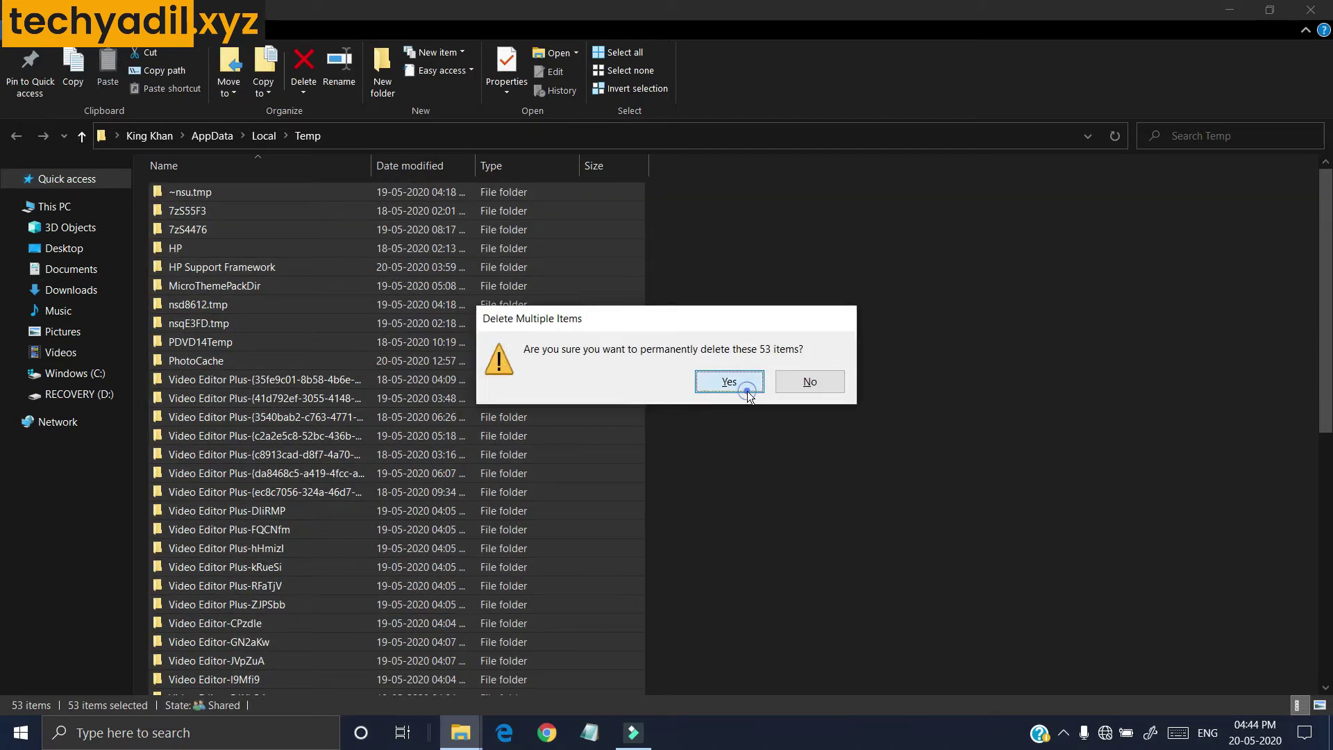
left_click(729, 382)
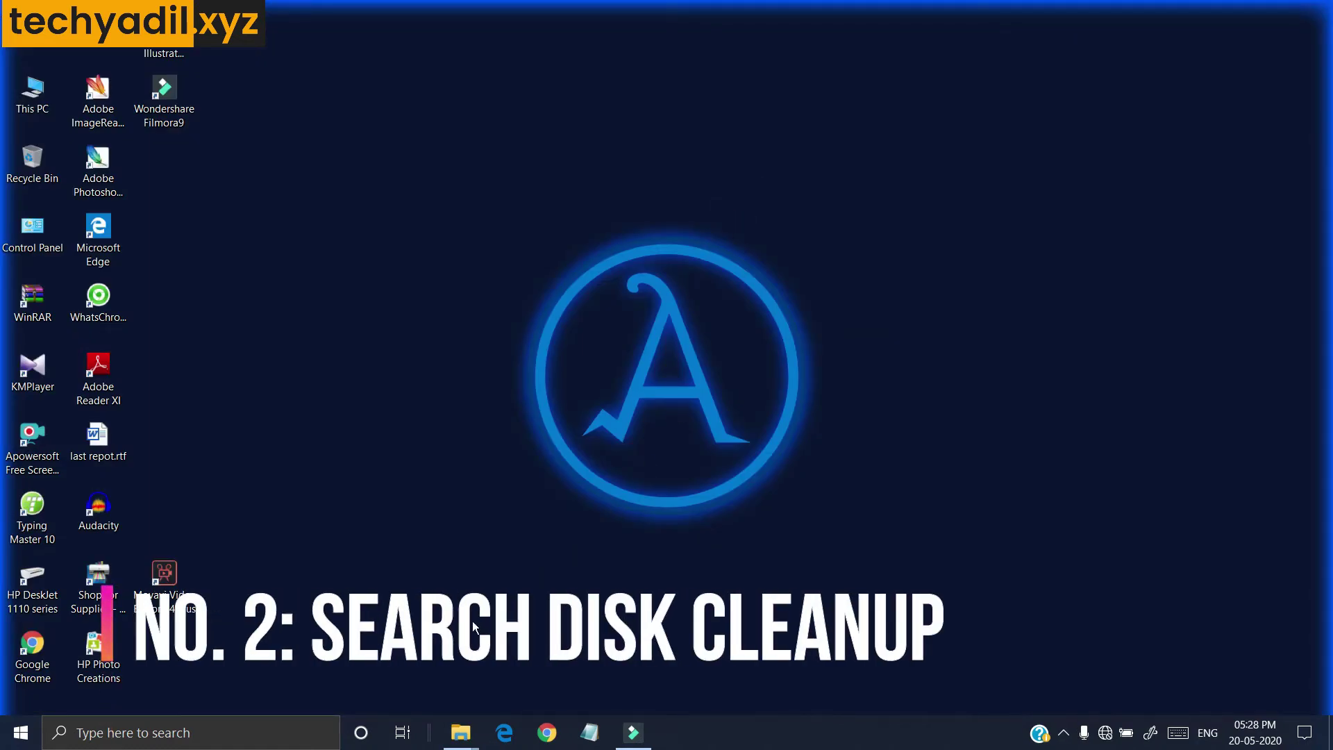
- Find and launch Disk Cleanup, and choose the Windows (C:) drive for cleaning
left_click(312, 738)
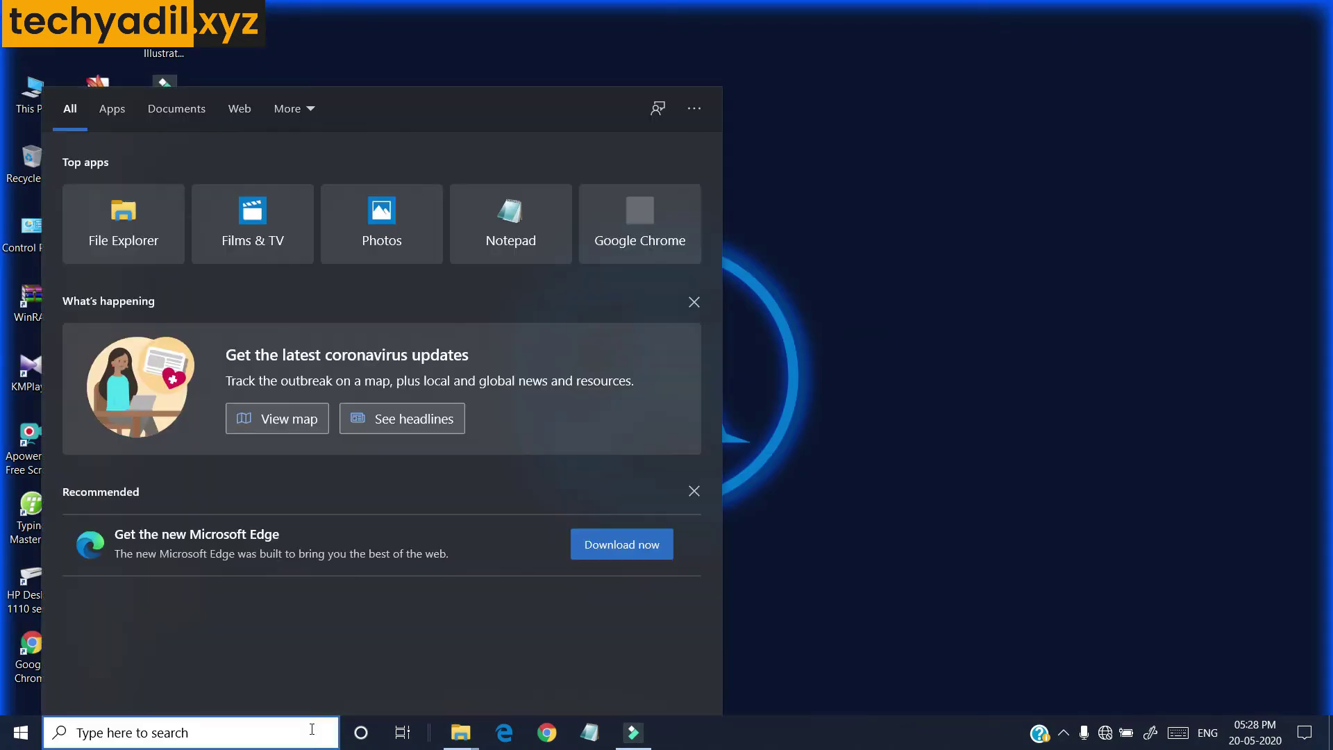
type("di")
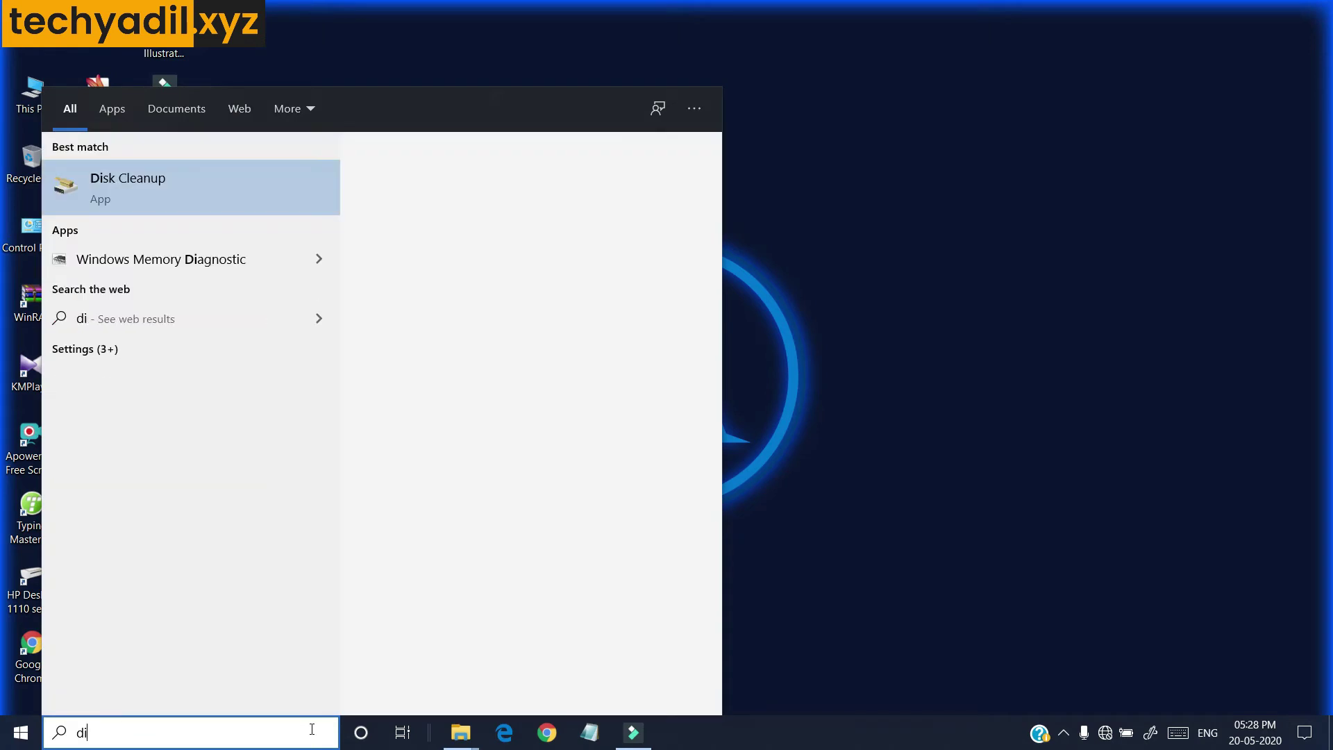
type("sk")
key("Return")
left_click(610, 365)
left_click(608, 348)
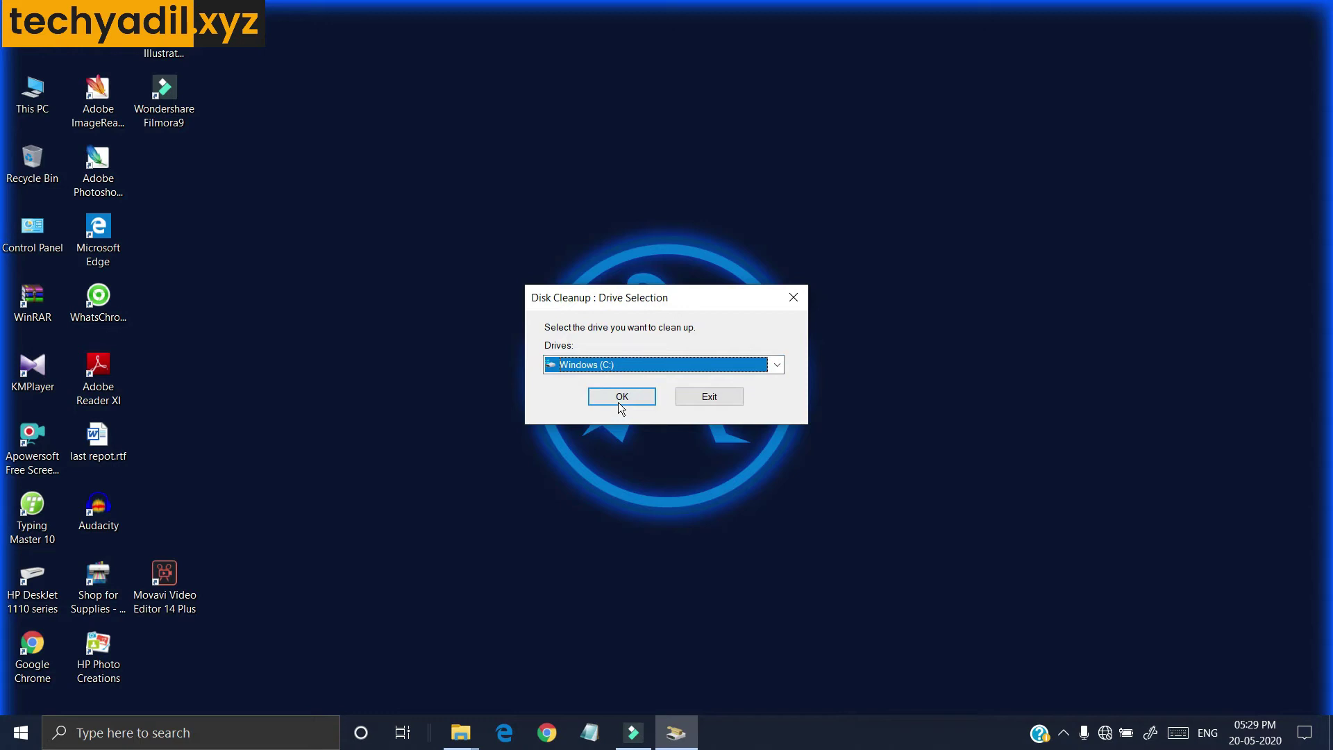
left_click(618, 403)
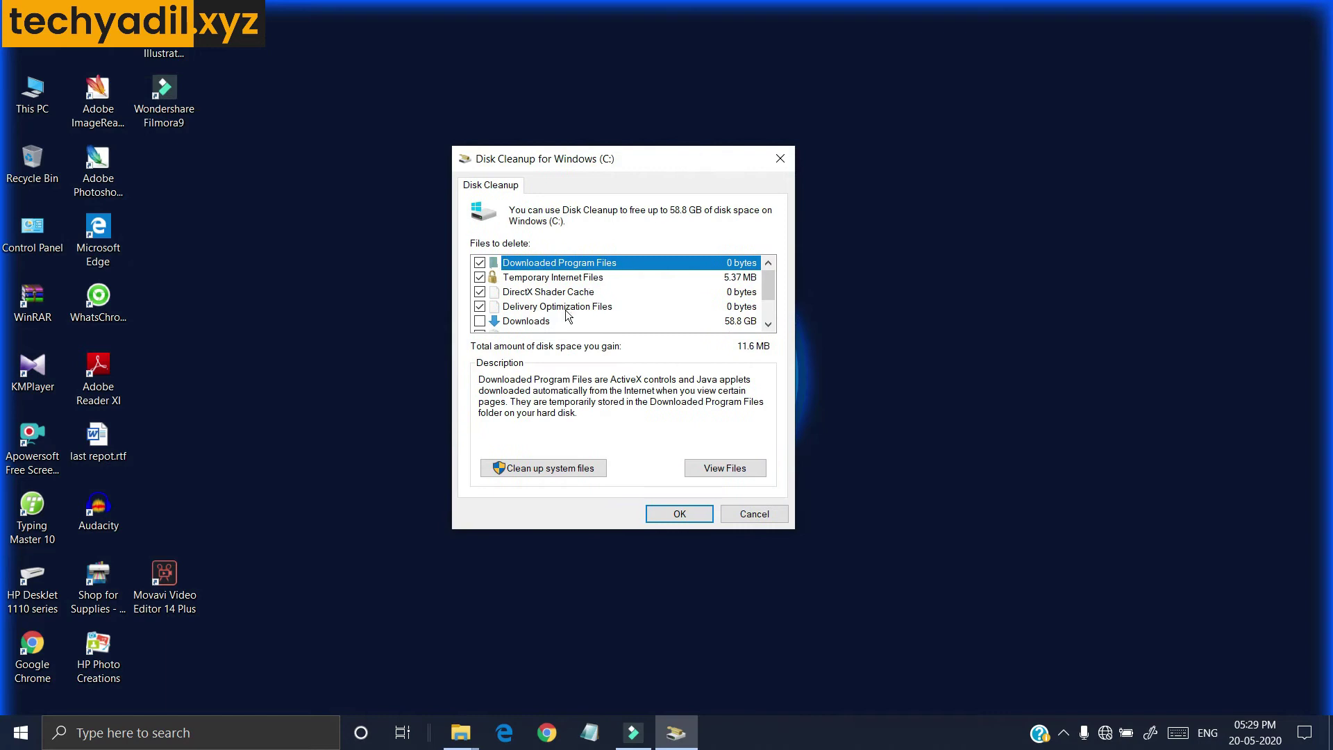
- Review the file categories for the C: drive and permanently delete the preselected ones, leaving Downloads unselected
left_click(768, 325)
left_click(768, 326)
left_click(768, 325)
left_click(707, 520)
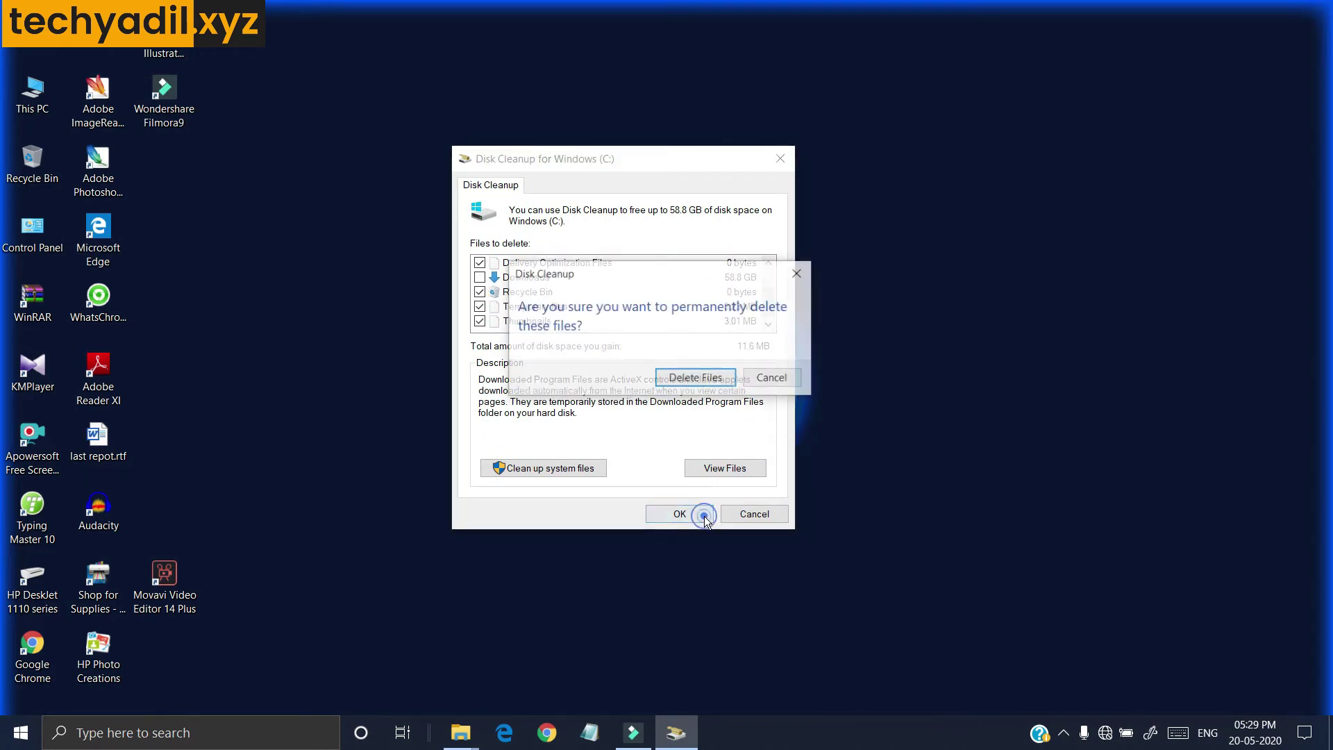
left_click(692, 379)
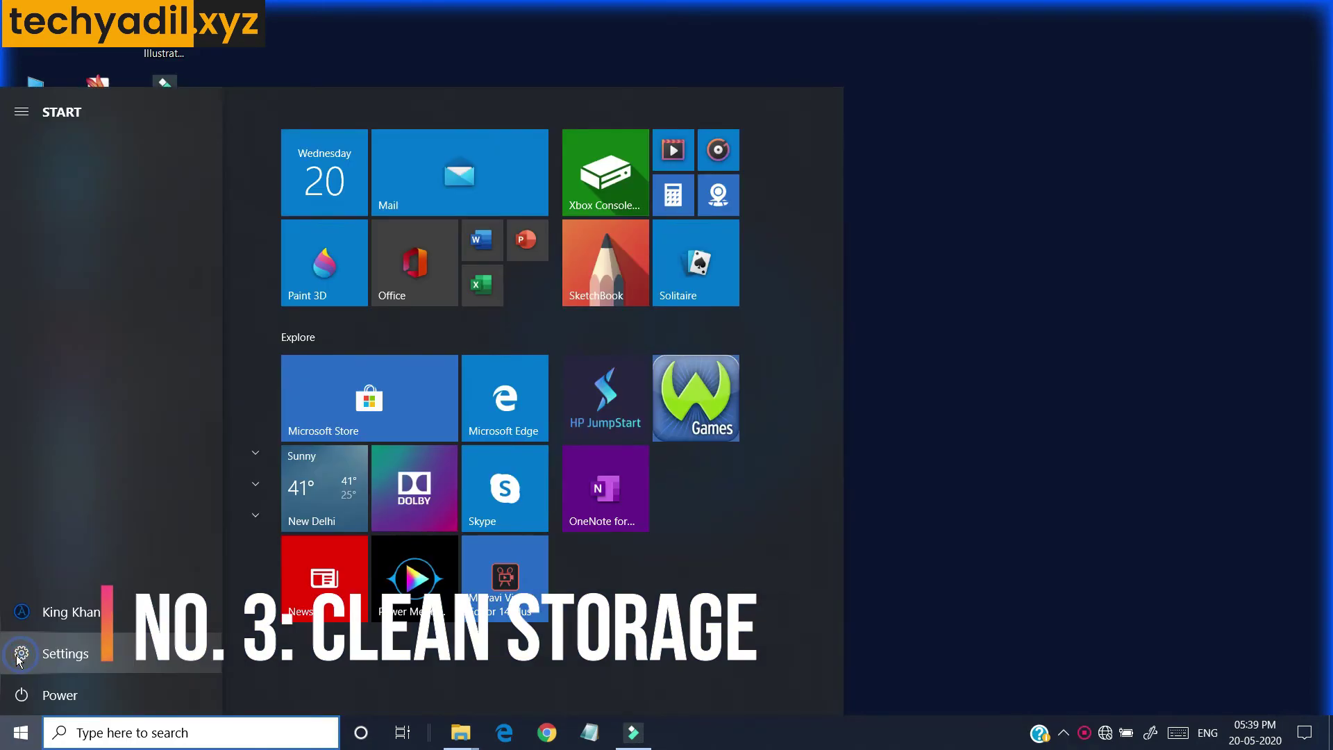
- Open the Temporary files category in the Storage section of the Windows system settings
left_click(17, 653)
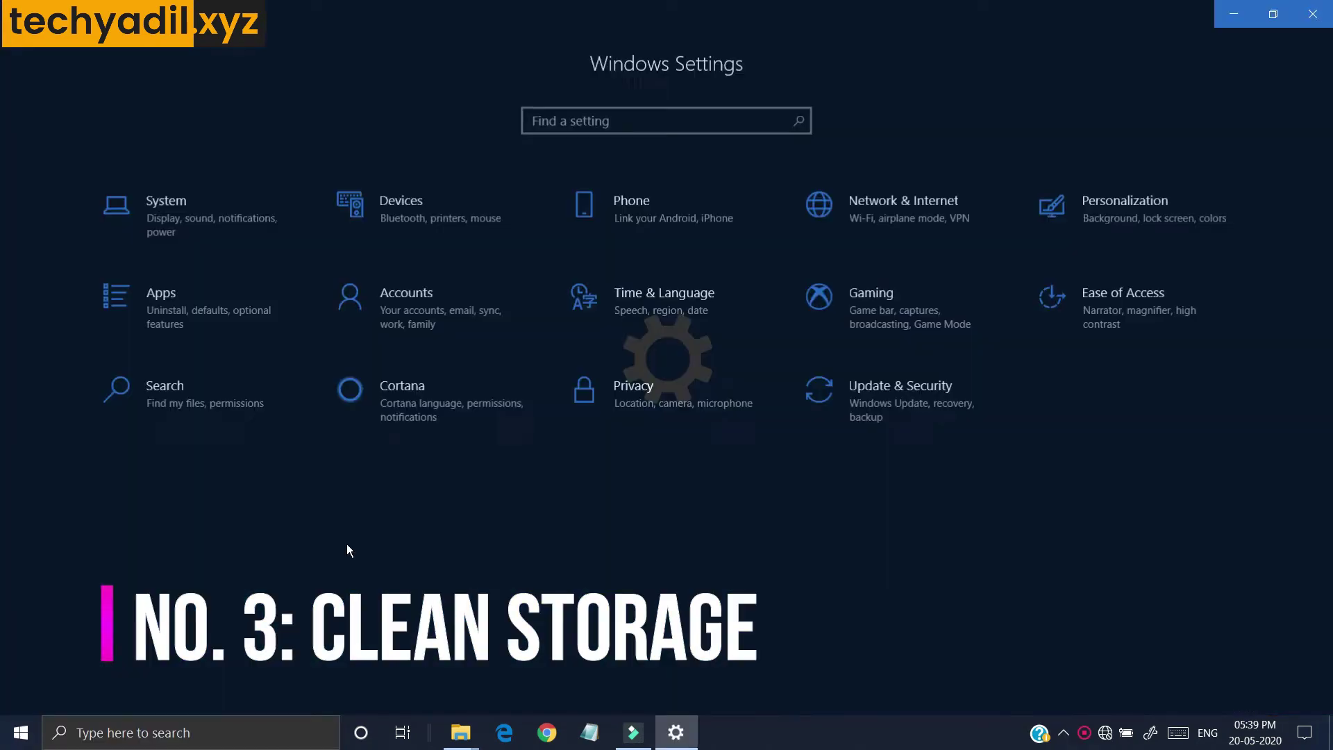
left_click(206, 209)
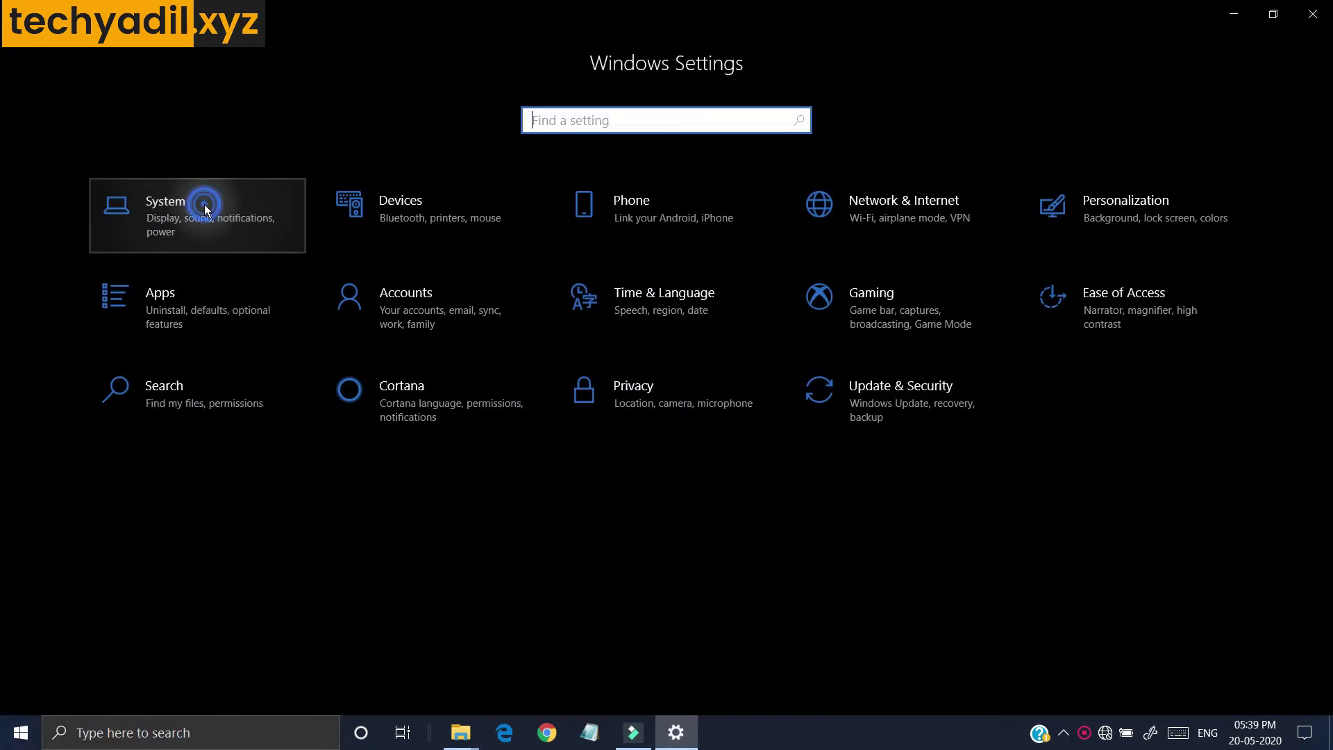
left_click(114, 444)
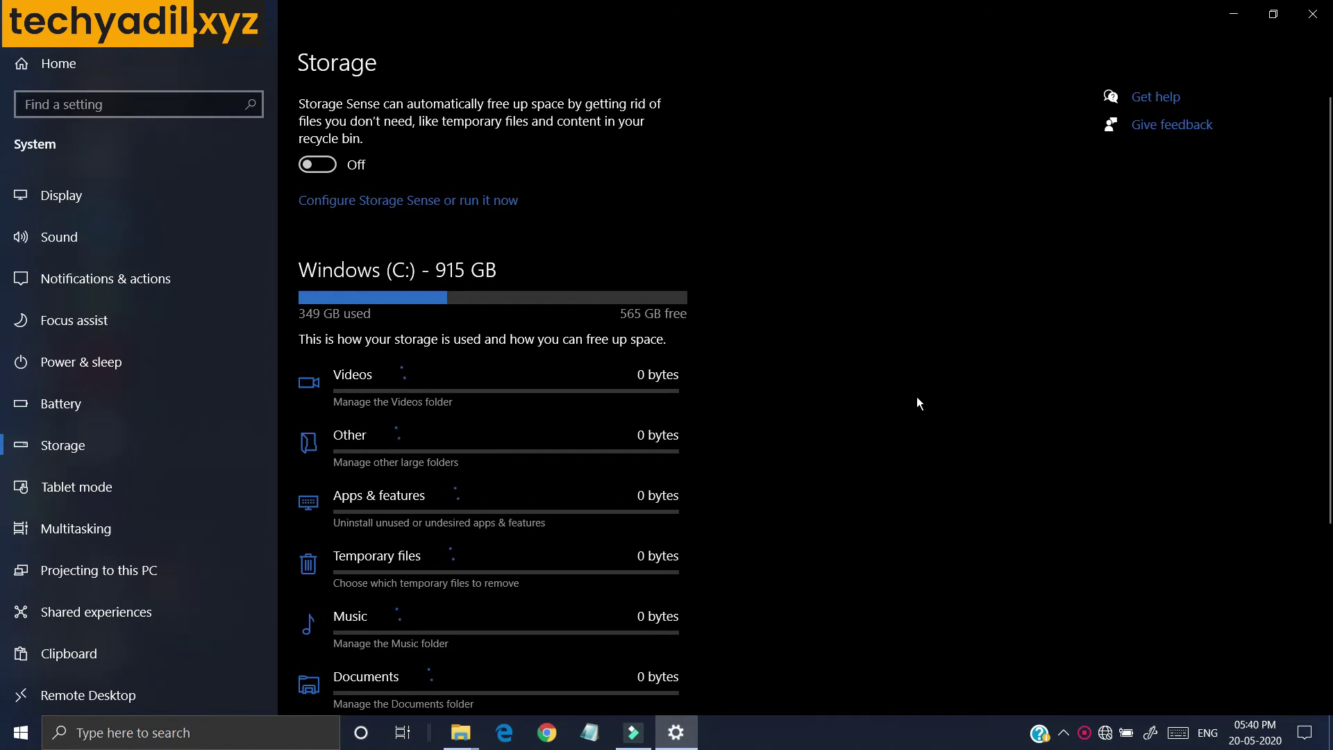
scroll(917, 397, "down", 3)
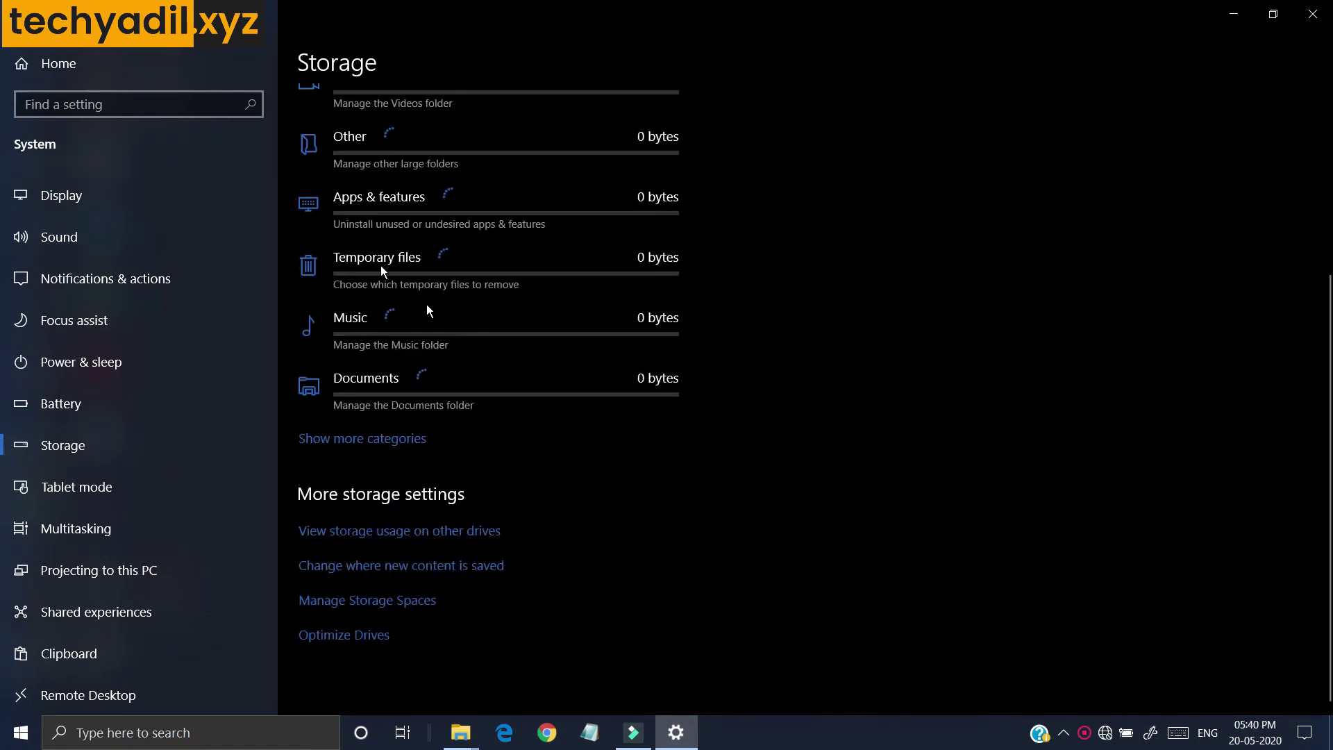
left_click(380, 266)
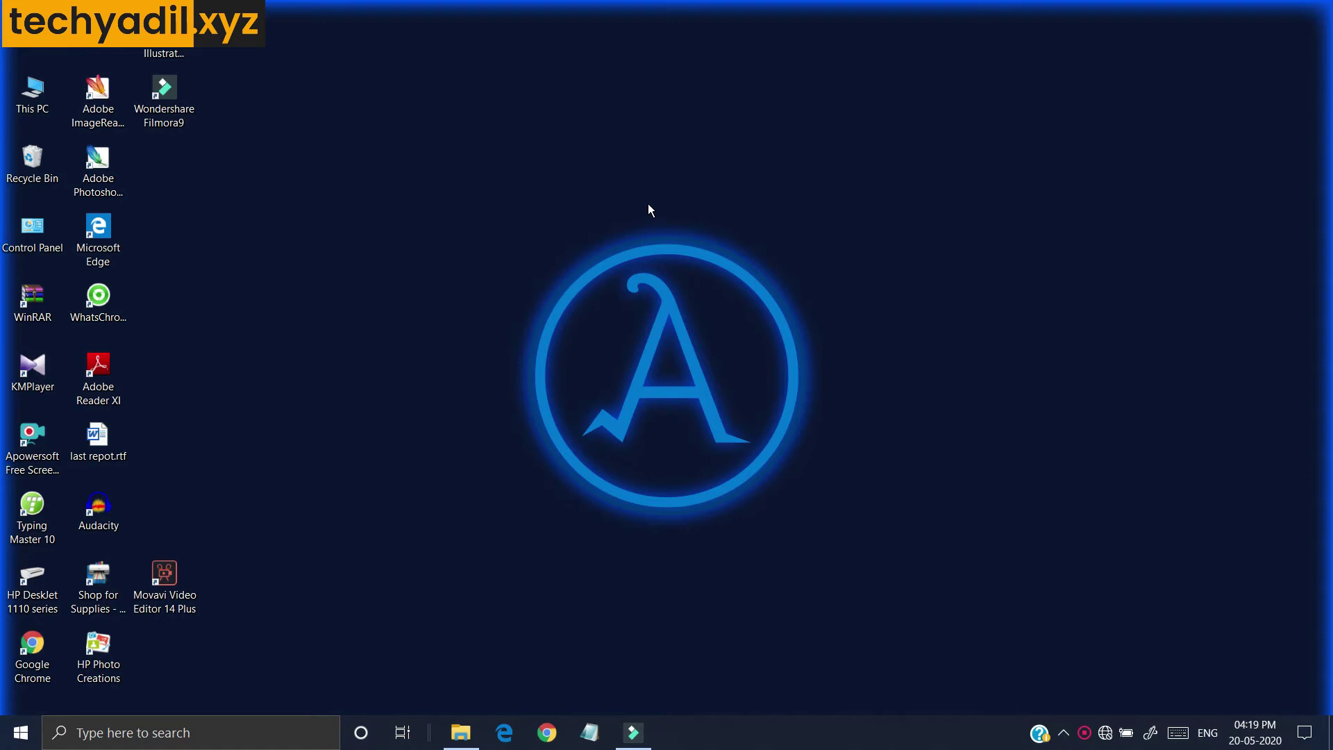
right_click(619, 134)
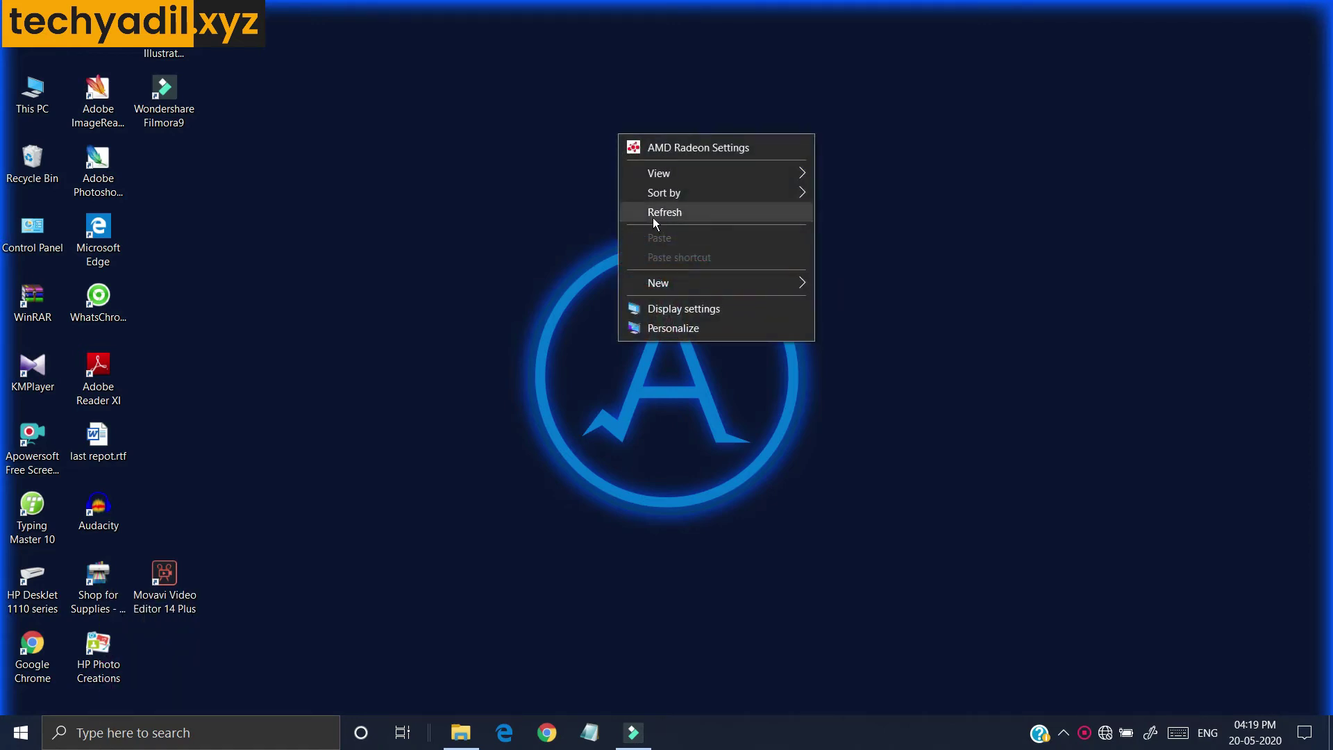
left_click(653, 218)
right_click(597, 106)
left_click(645, 189)
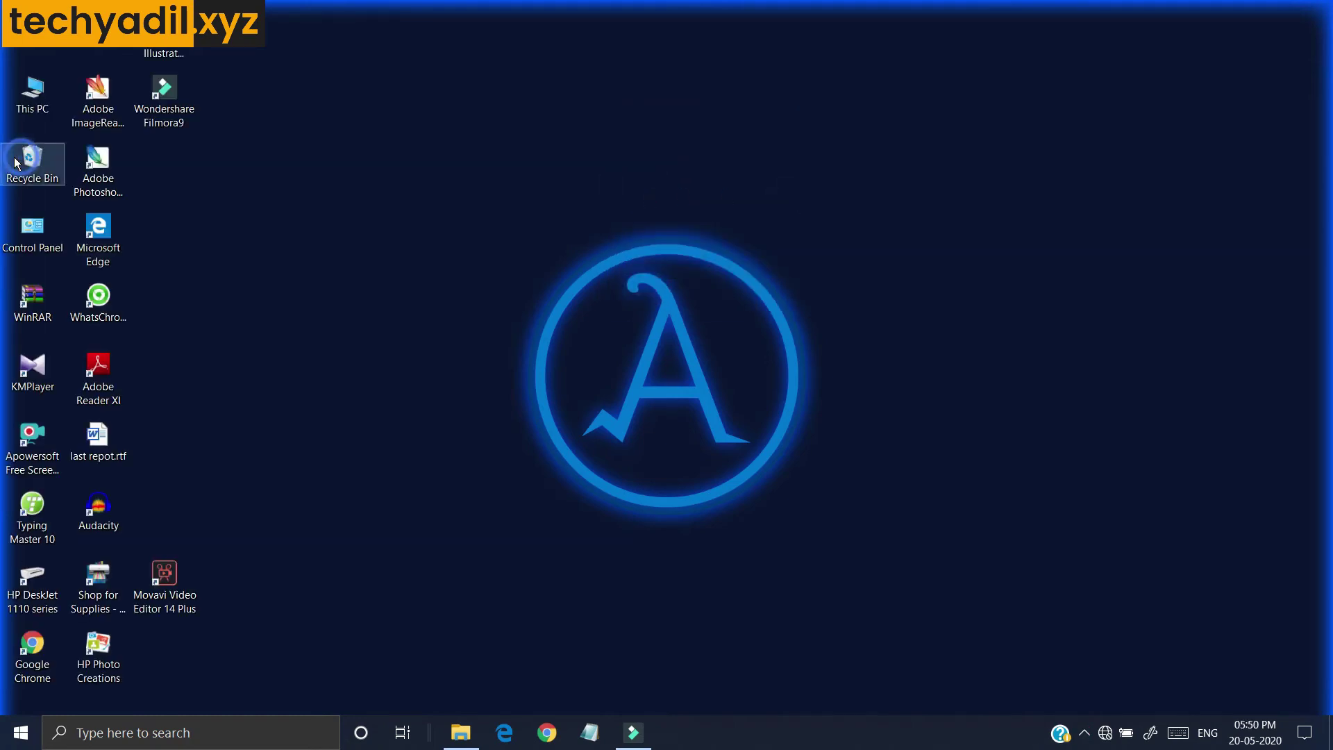
- Open the Recycle Bin in a maximized window and delete all items in it
double_click(32, 160)
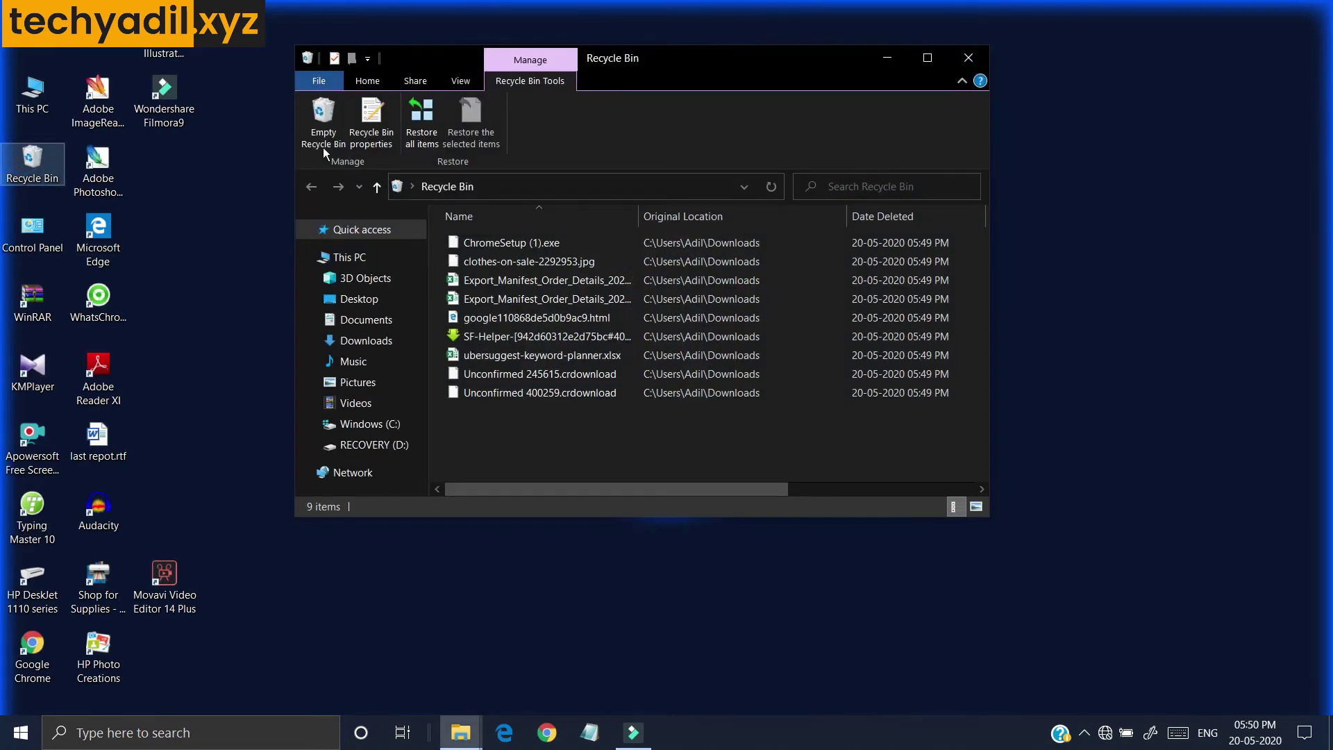
left_click(926, 57)
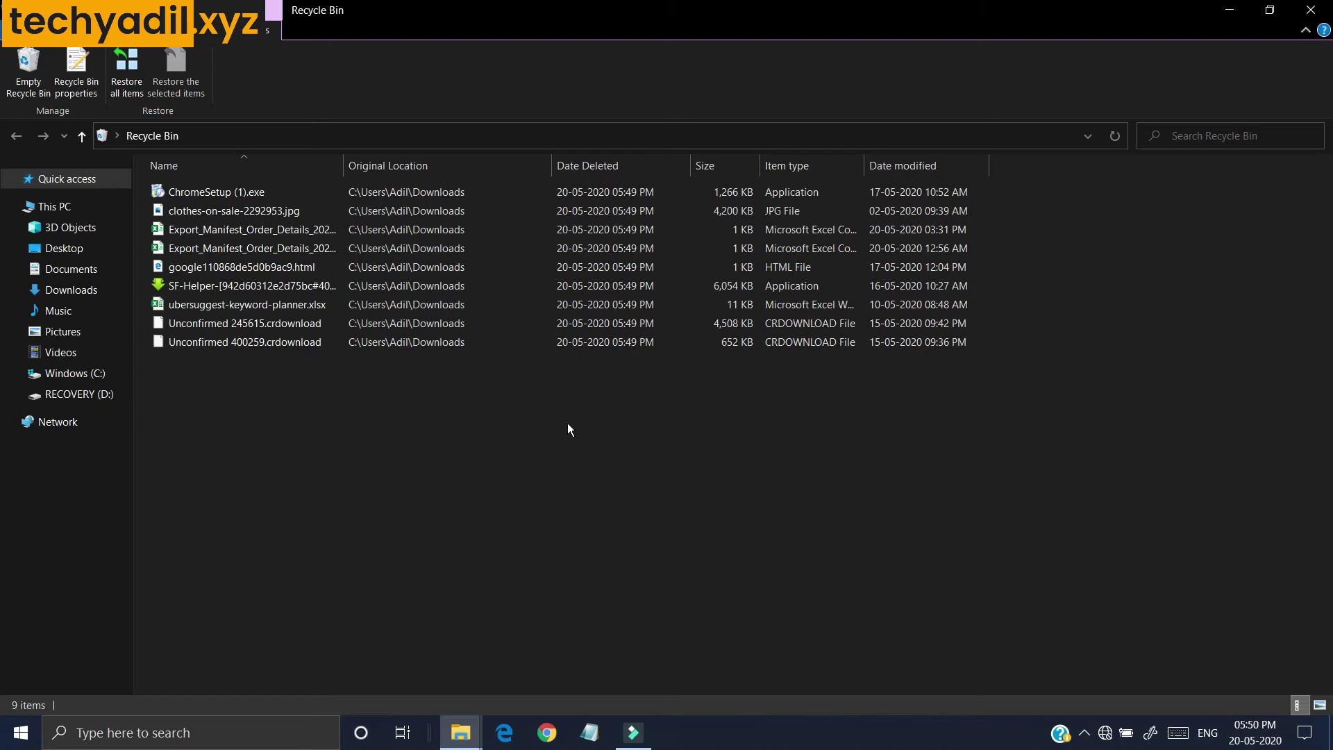
key("ctrl+a")
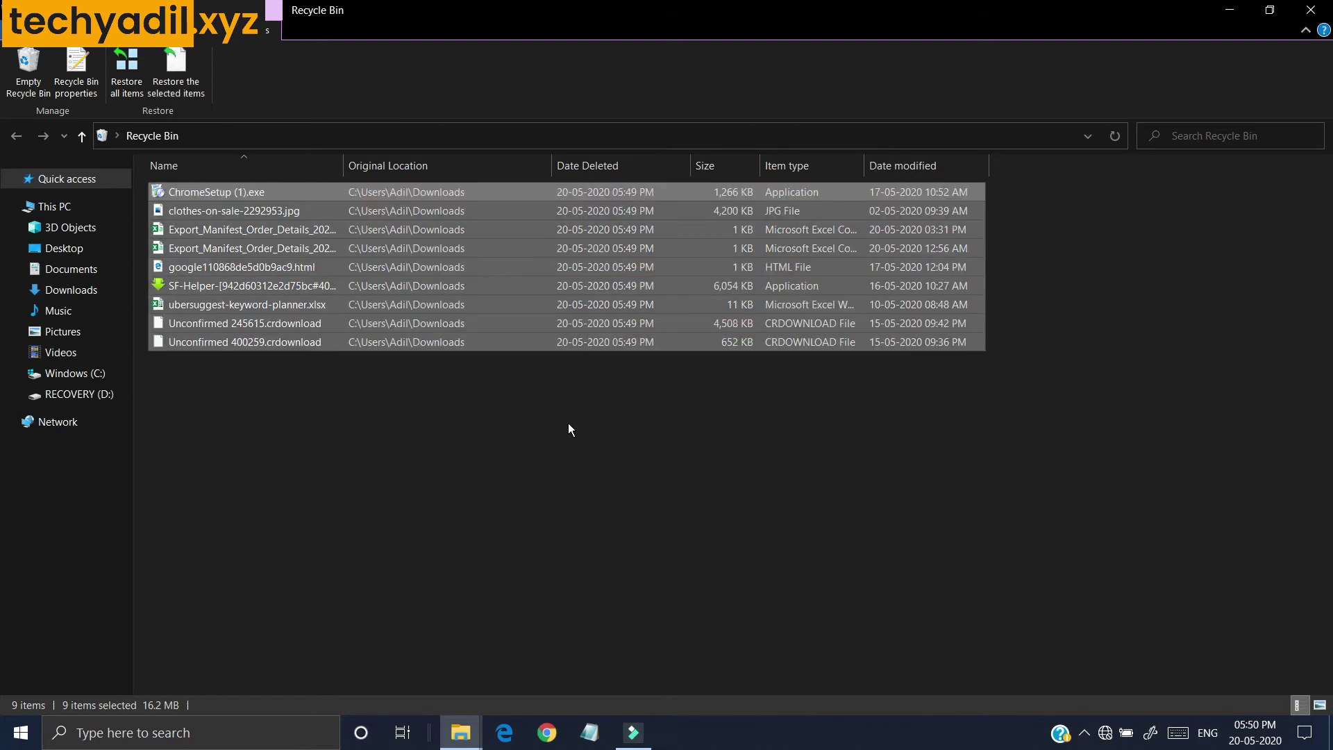
key("Delete")
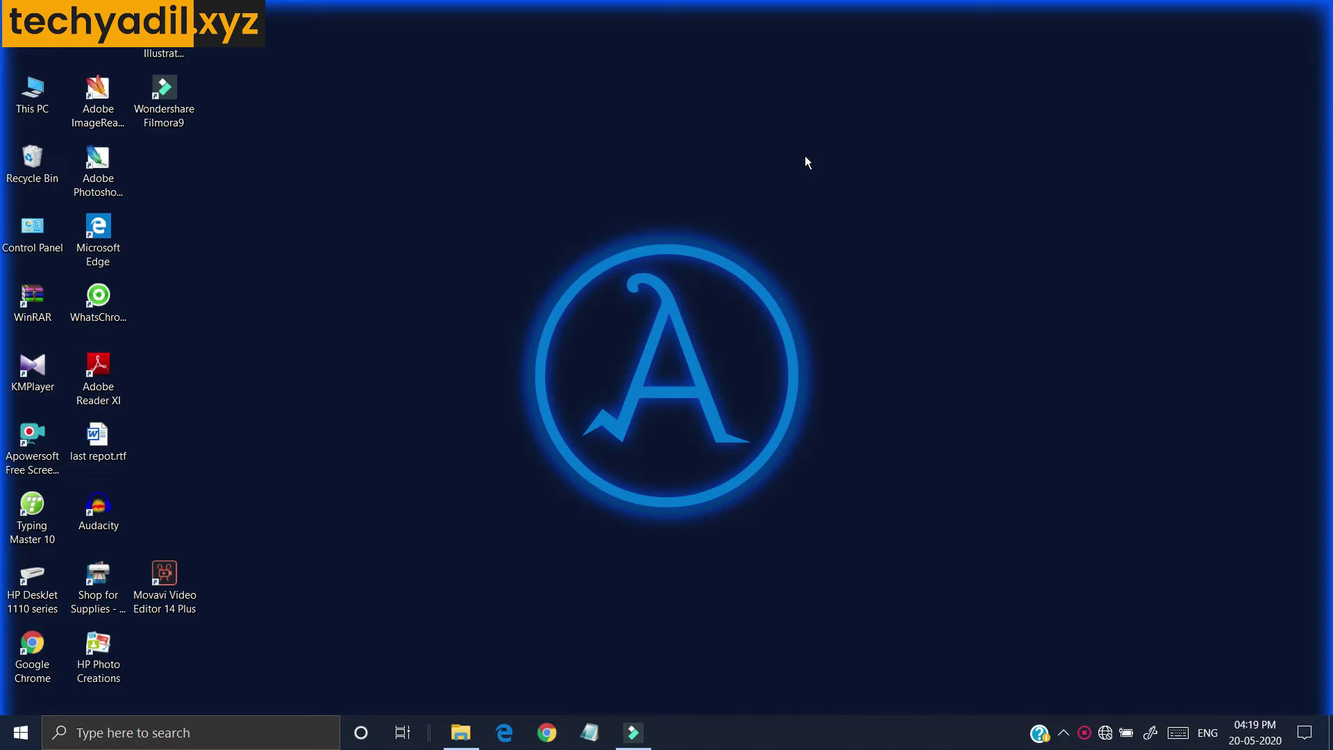
right_click(805, 156)
left_click(824, 228)
right_click(688, 190)
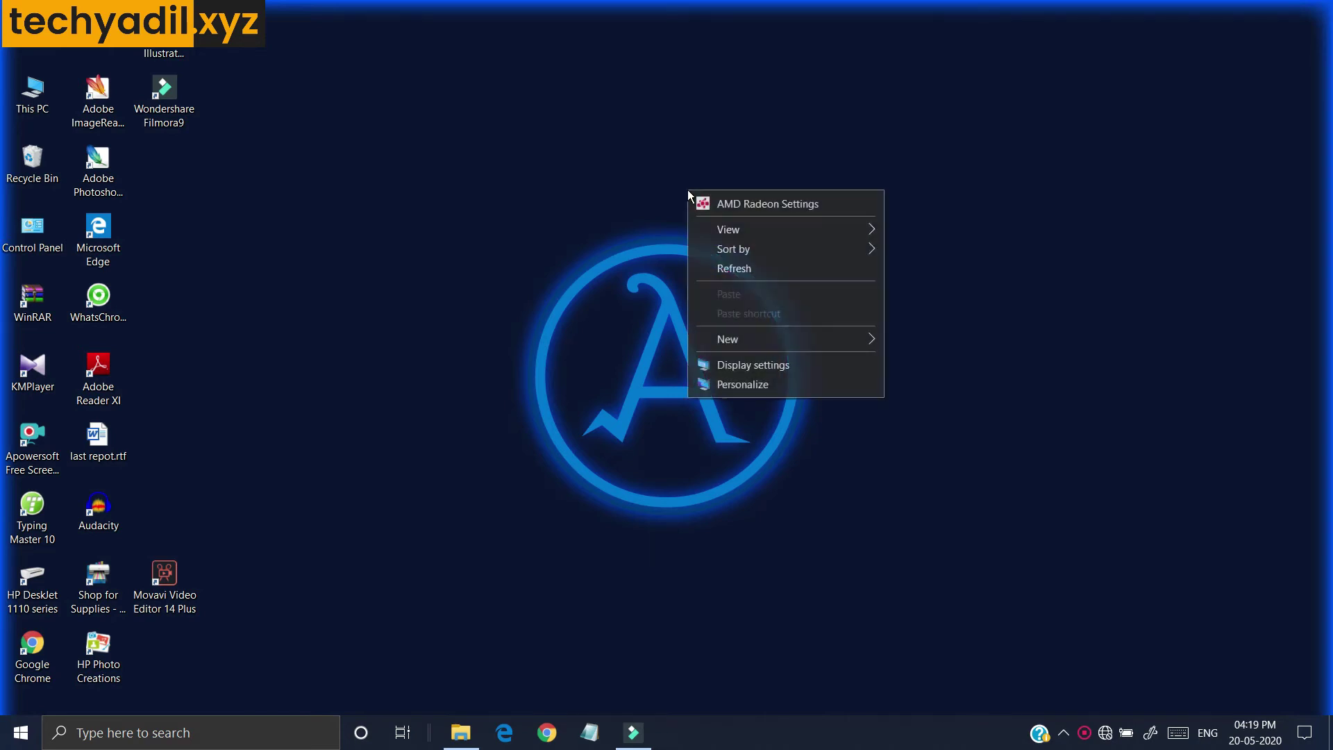
left_click(715, 264)
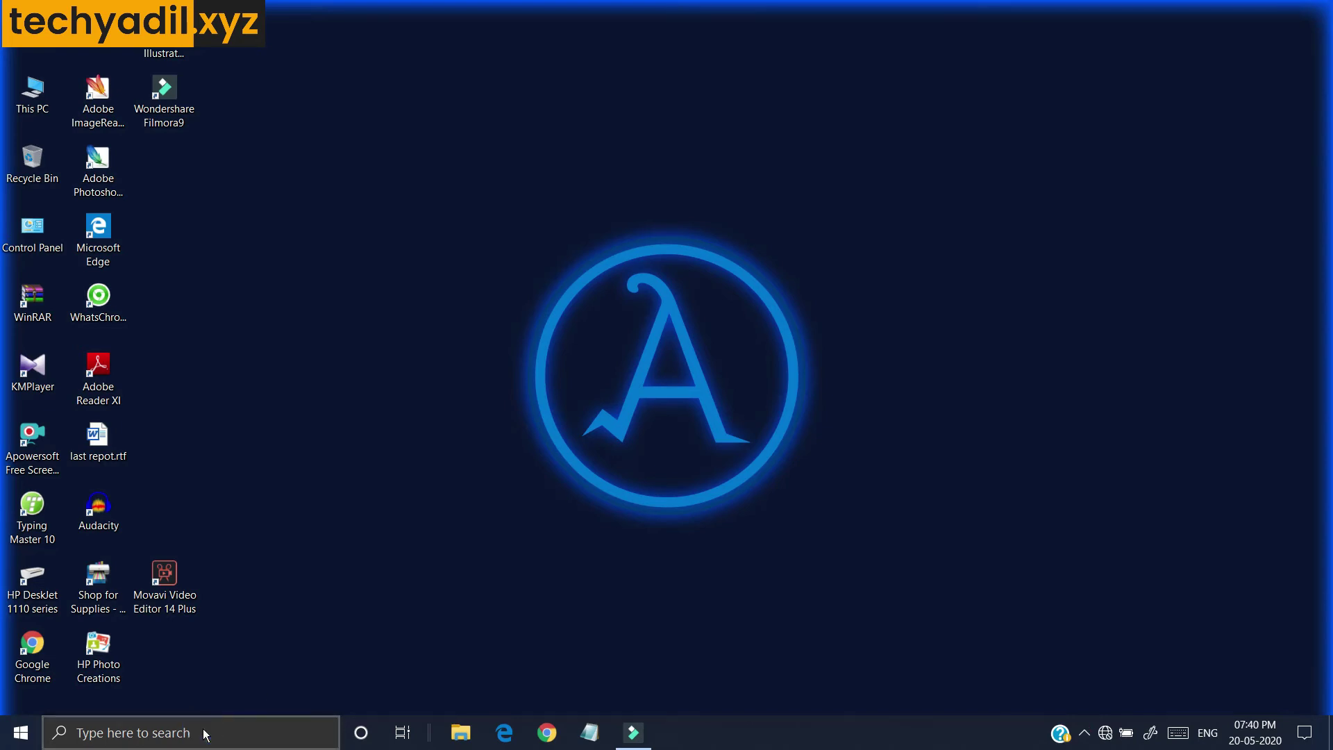
- Search Windows for the Defragment and Optimize Drives app and open it
left_click(206, 735)
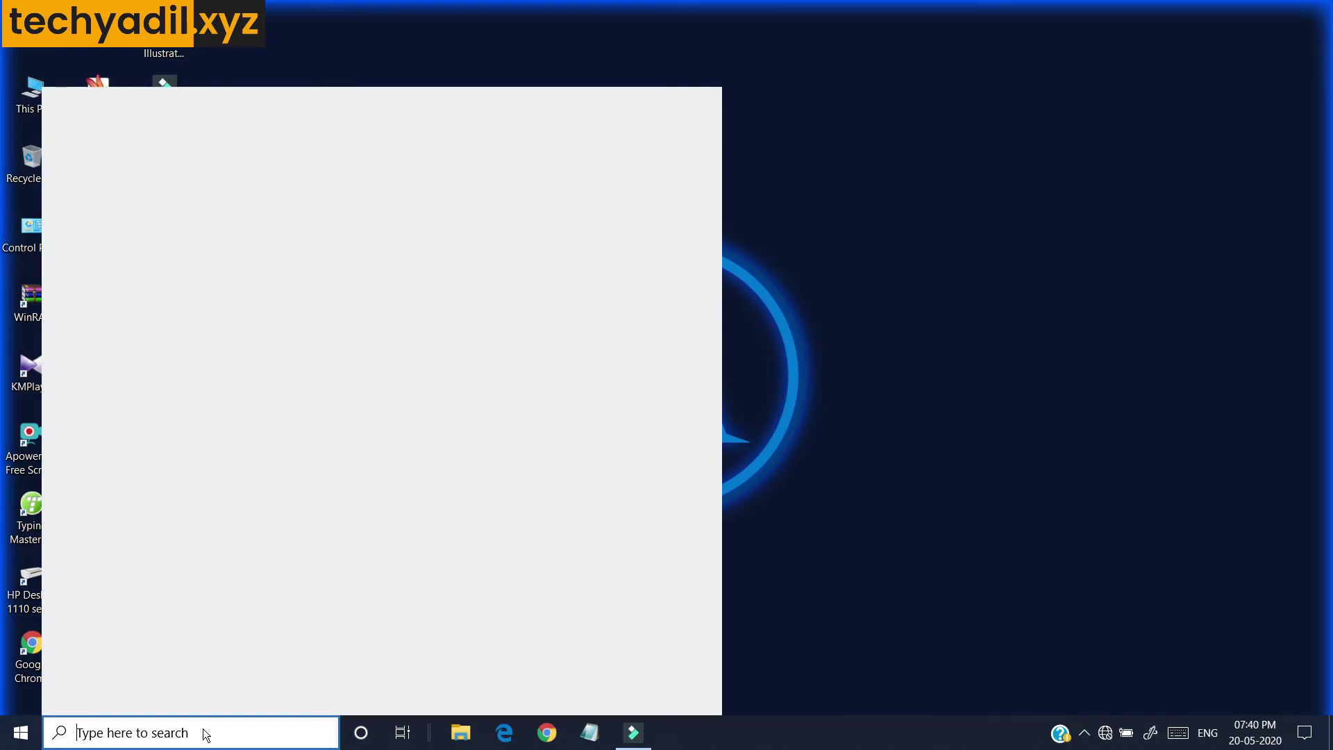
type("de")
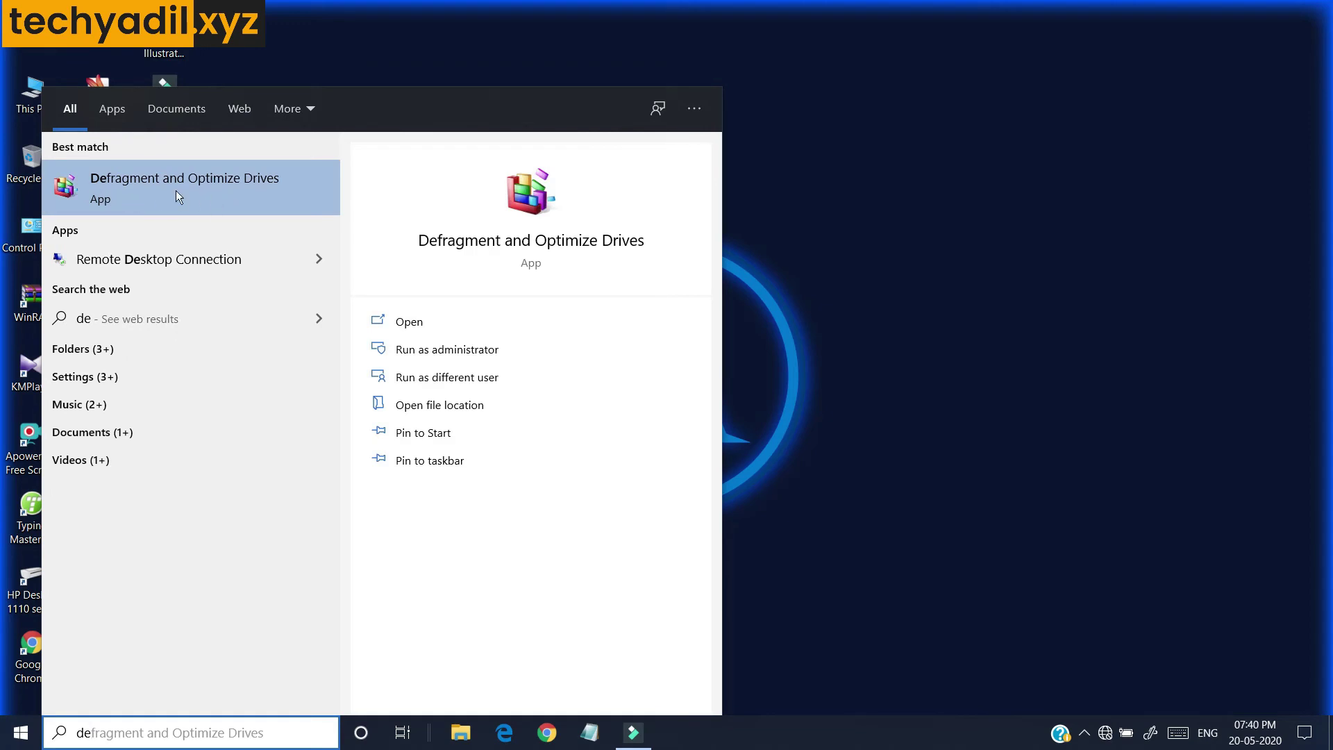
left_click(229, 182)
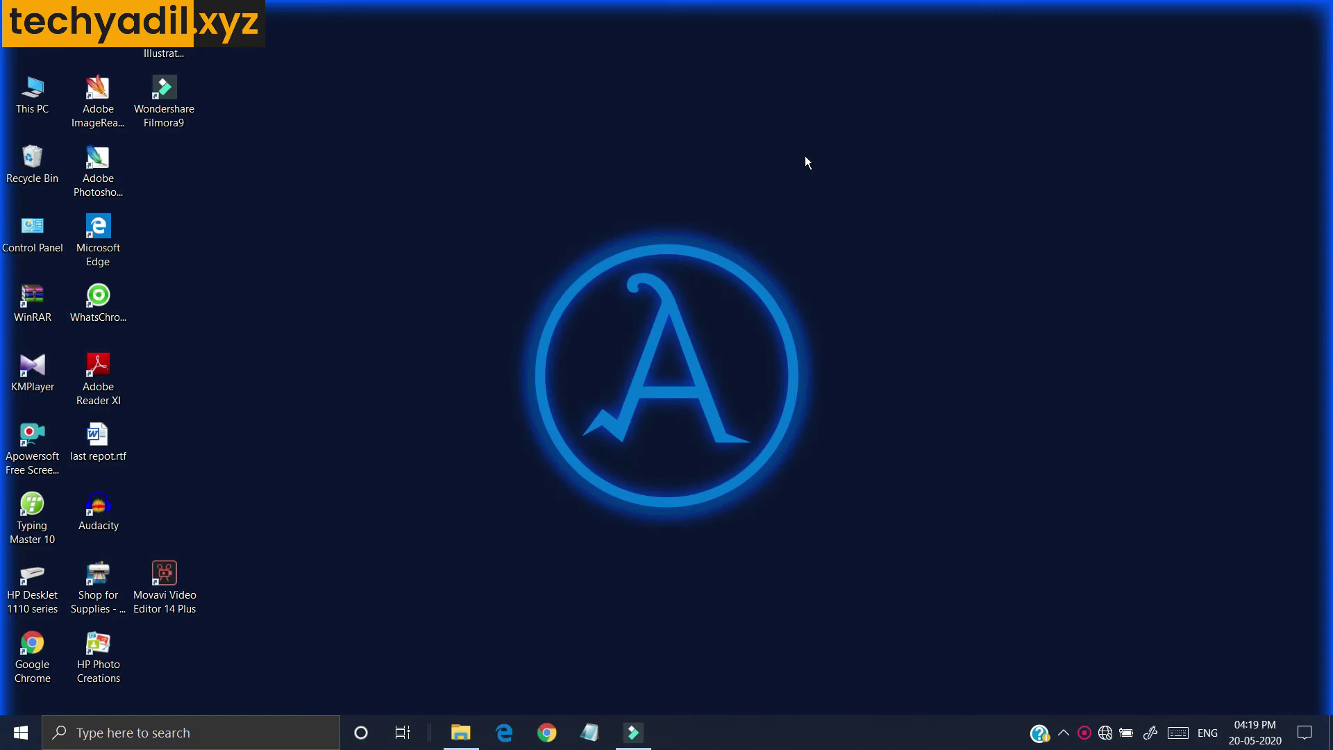
right_click(805, 155)
left_click(824, 230)
- Search Windows for Startup Apps, open those settings and toggle Google Chrome's startup switch twice
left_click(255, 733)
type("start")
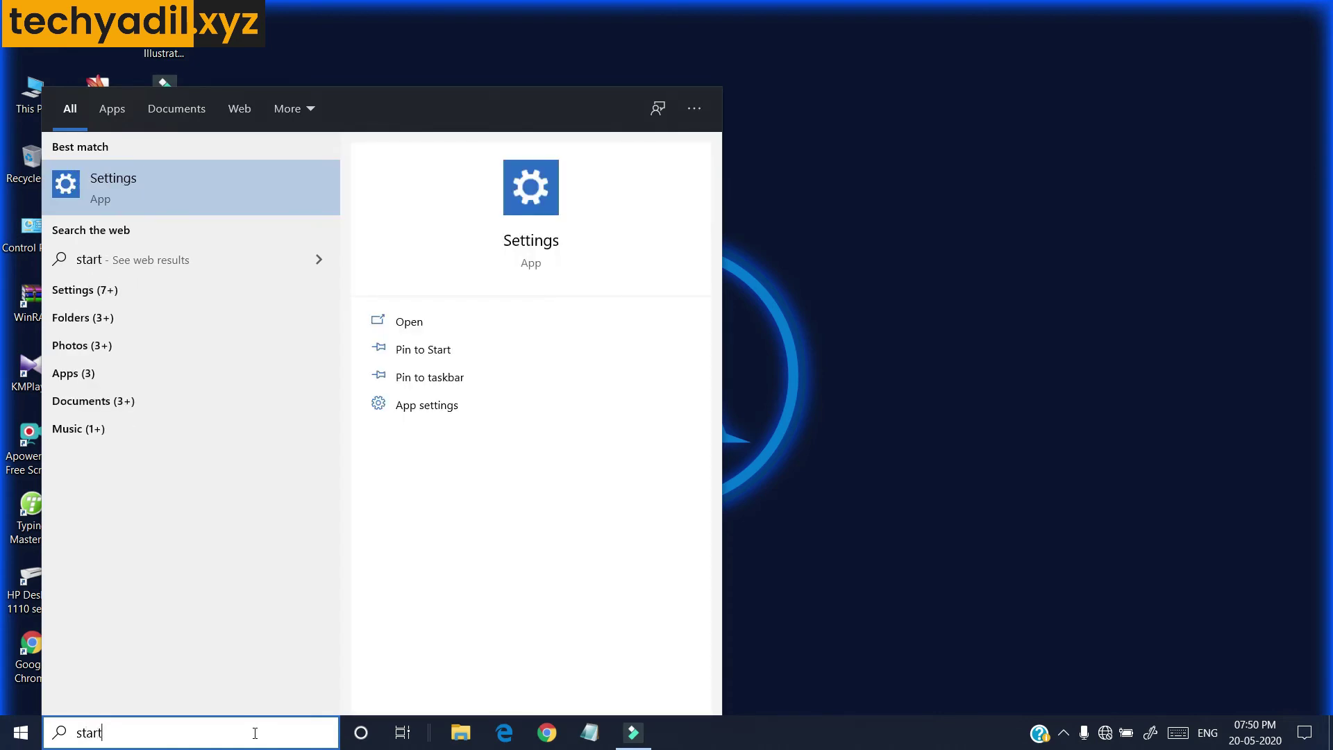
type("up")
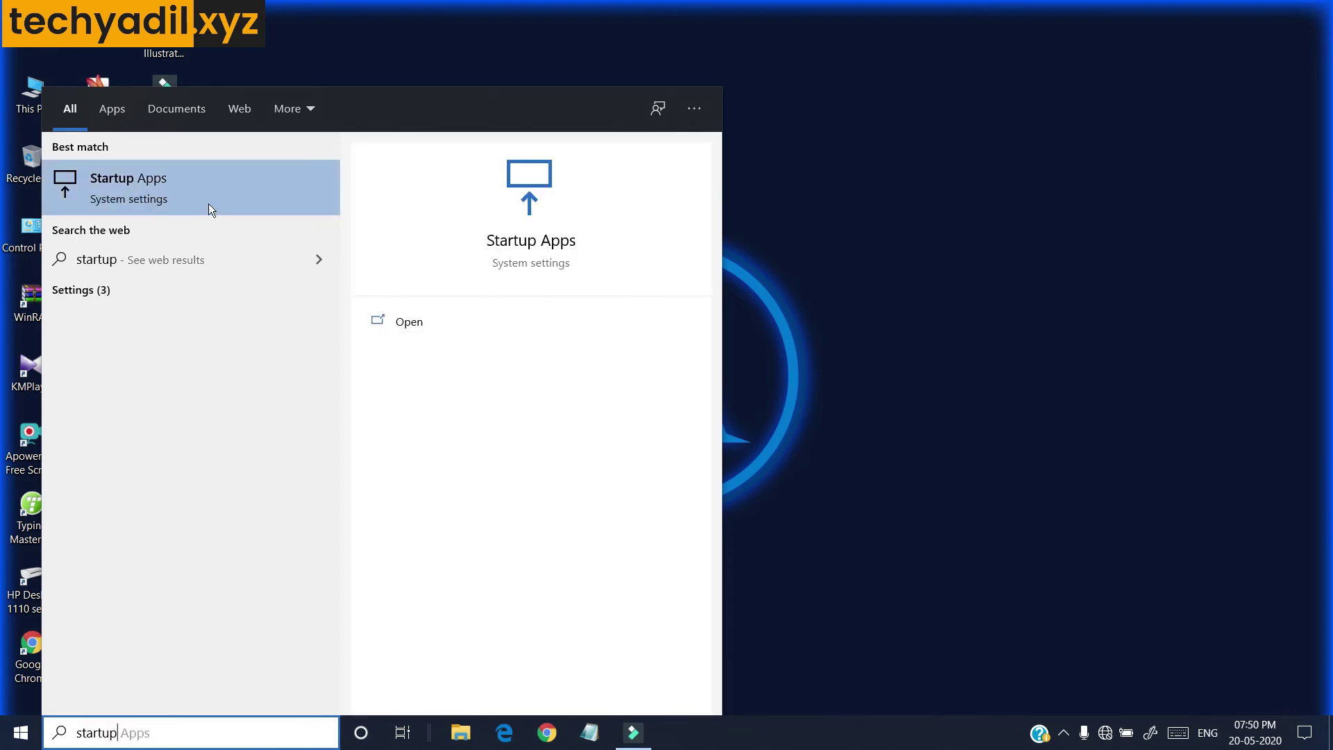
left_click(186, 191)
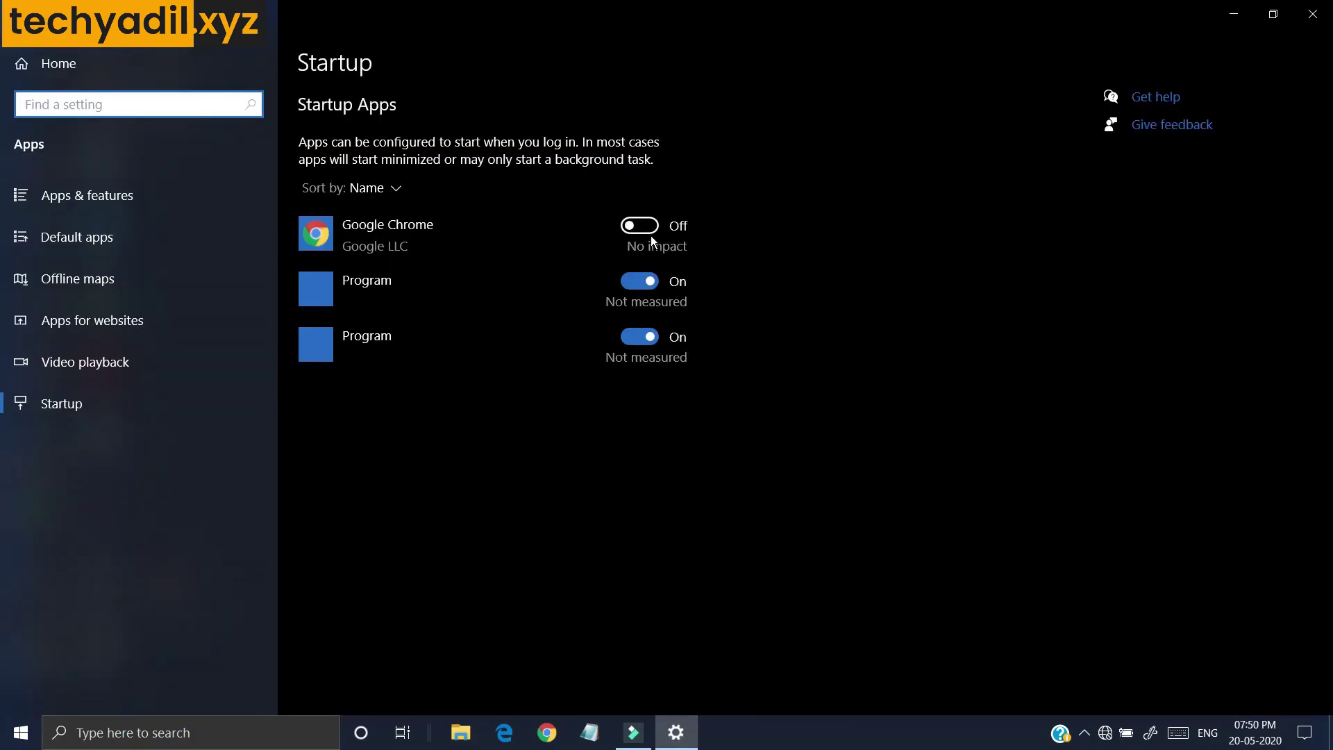
left_click(641, 235)
left_click(640, 235)
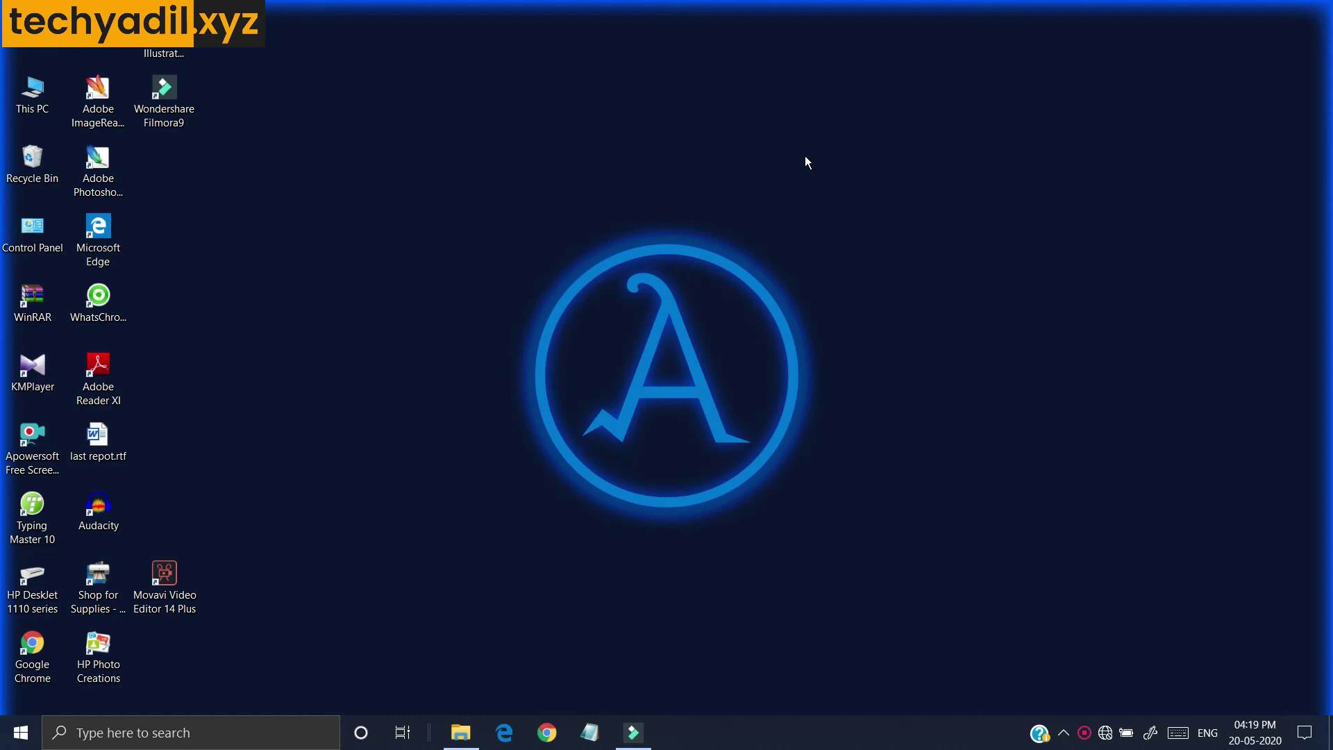
right_click(806, 156)
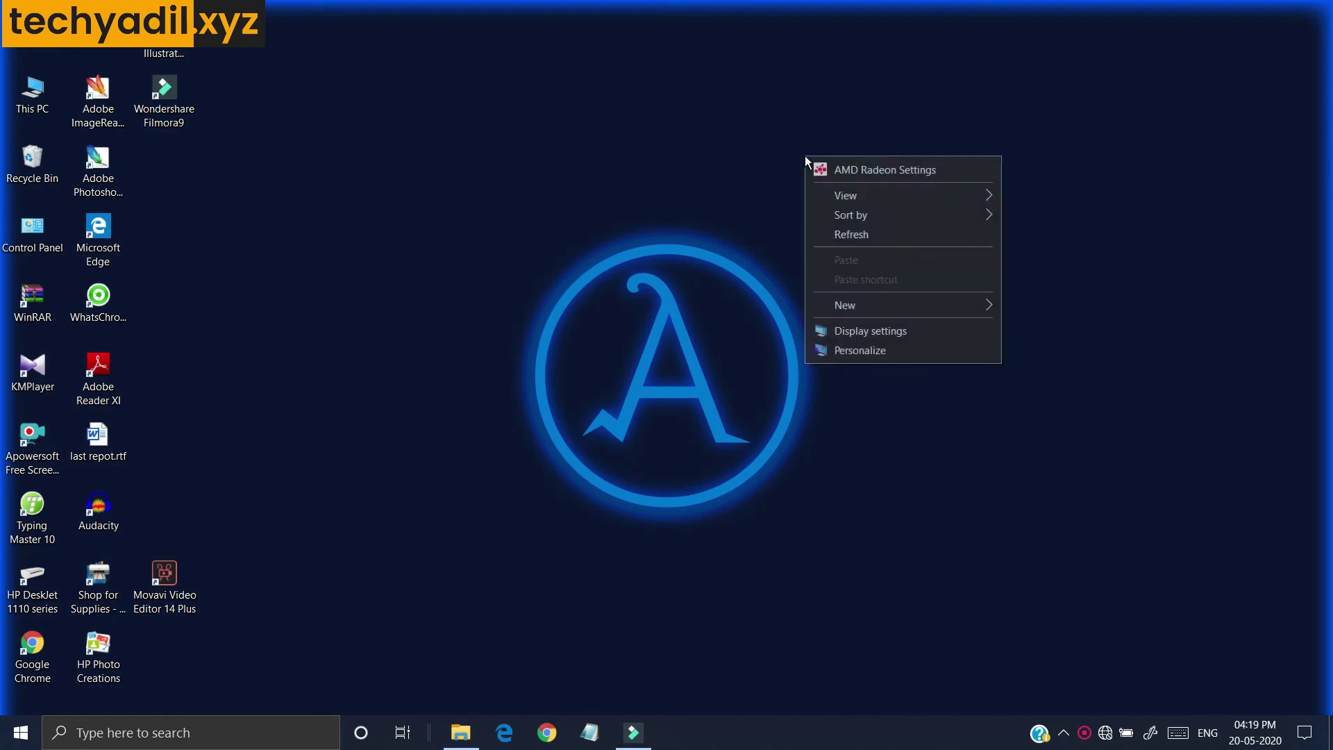
left_click(824, 229)
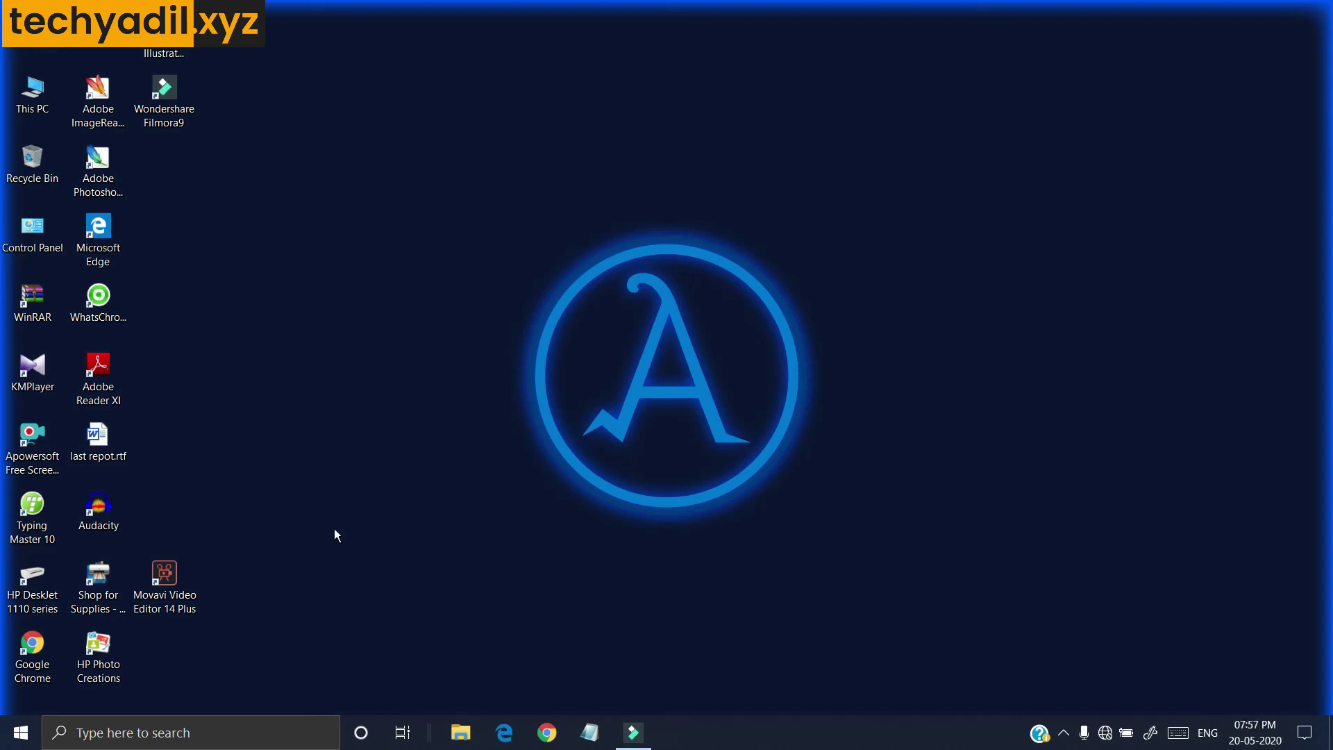
- Open the Update & Security section of Windows Settings
left_click(21, 733)
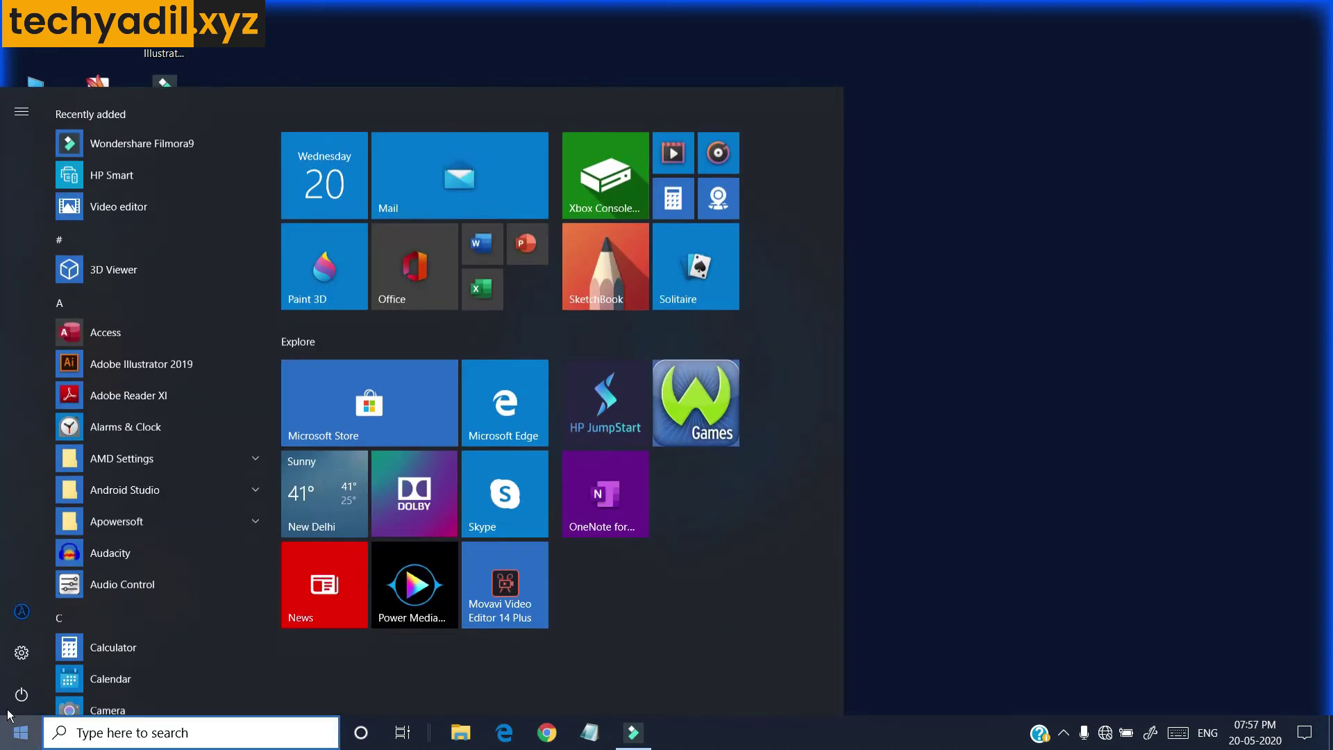
left_click(13, 659)
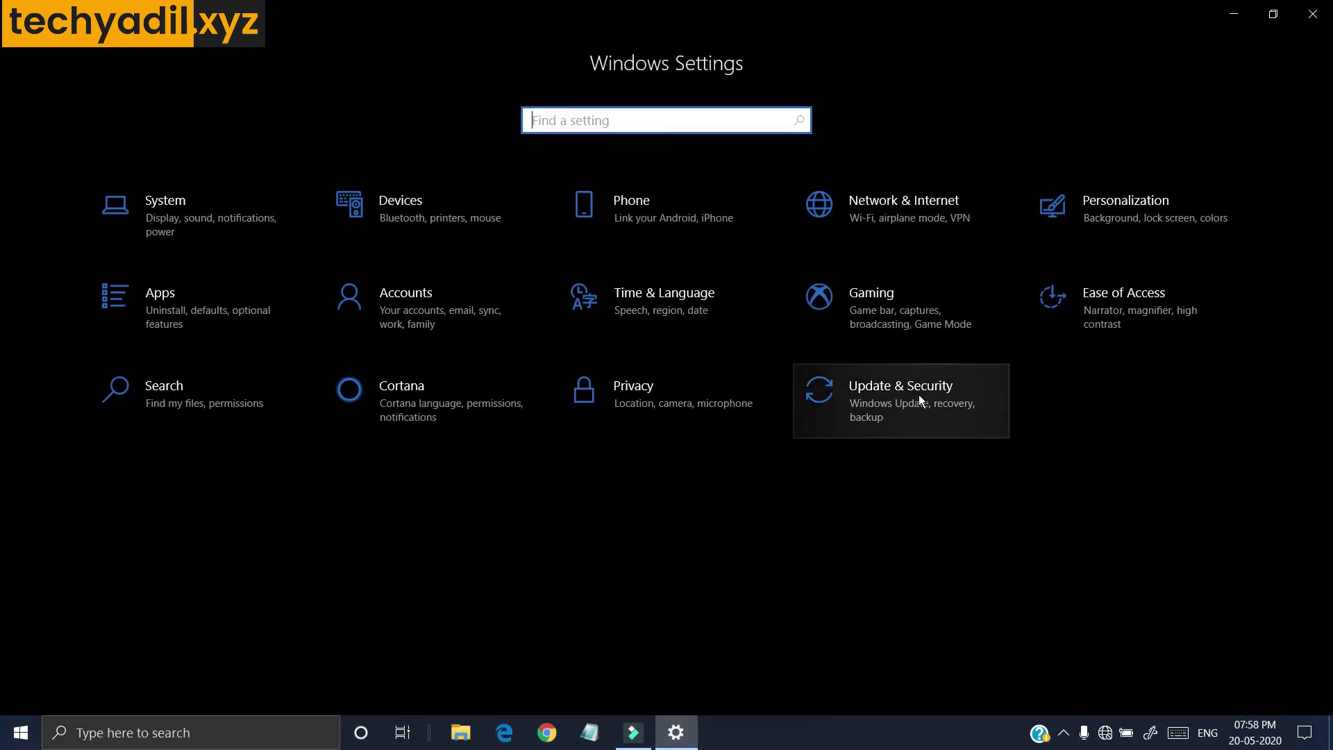
left_click(919, 394)
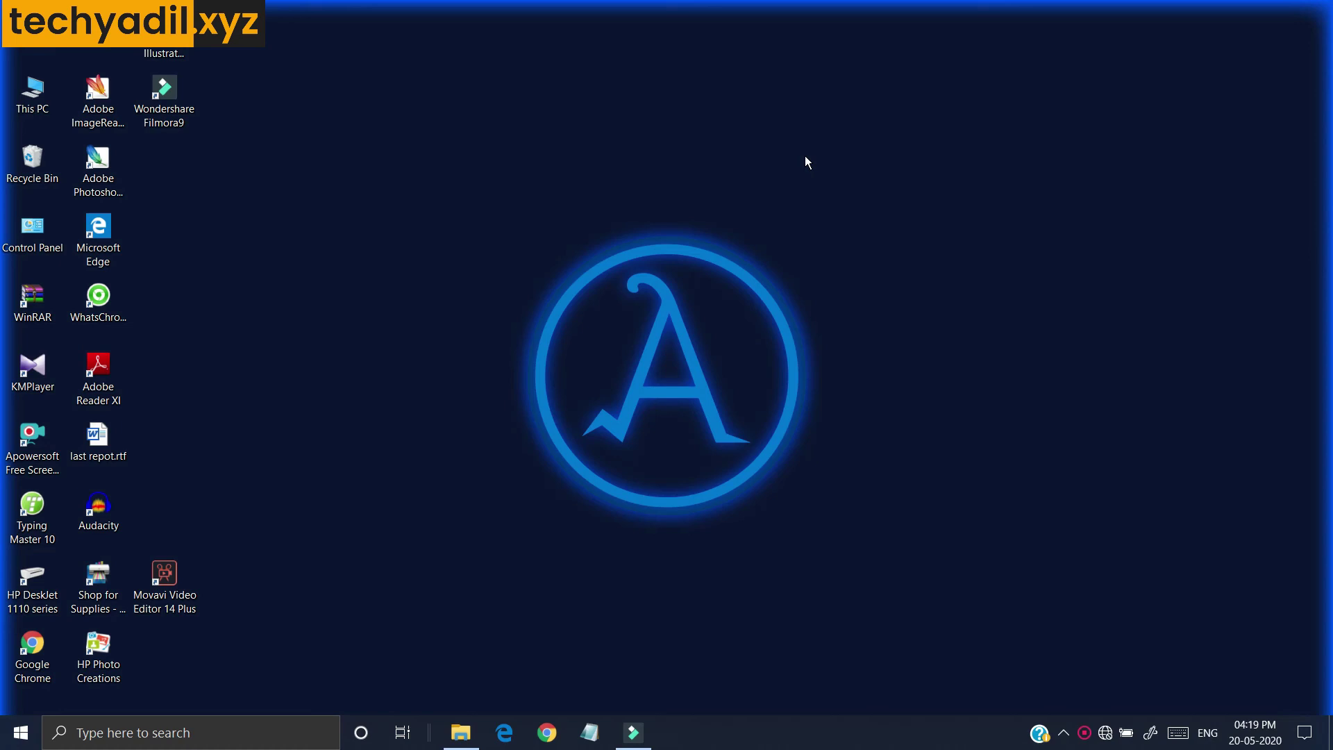
right_click(805, 156)
left_click(824, 229)
right_click(806, 155)
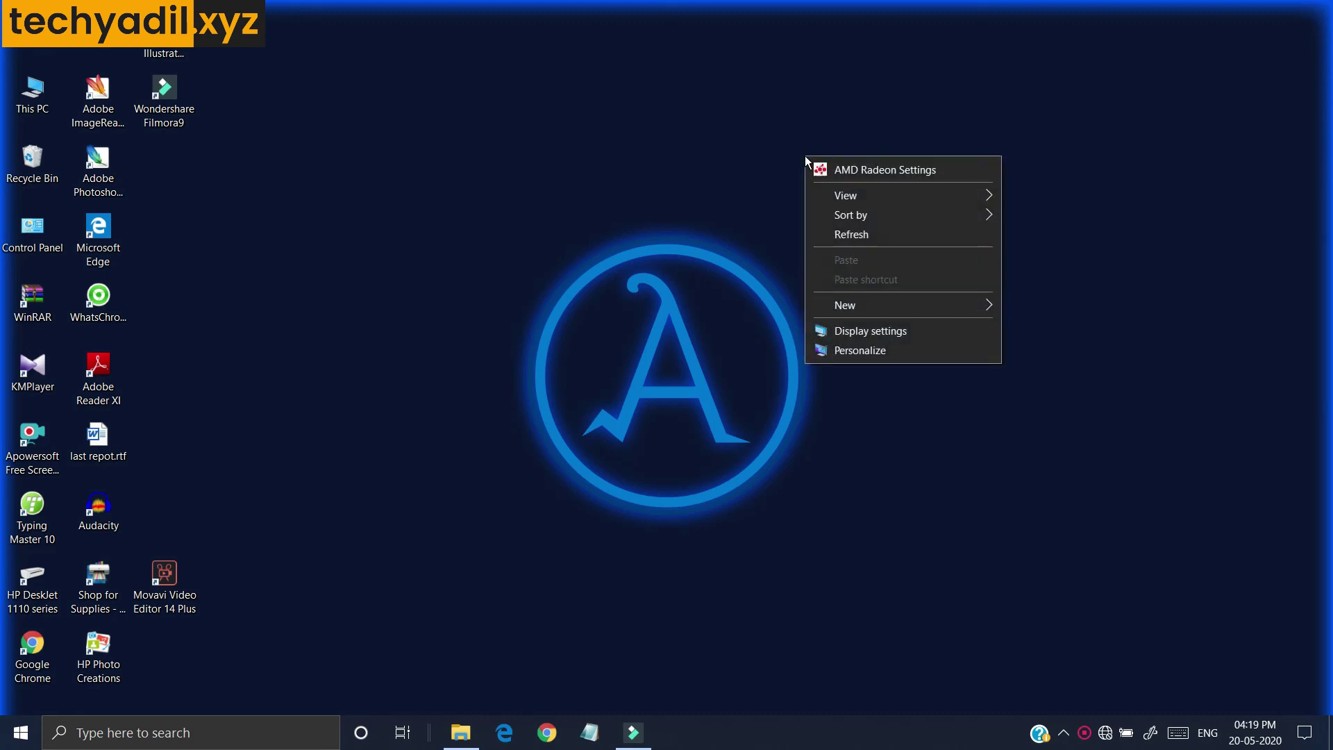
left_click(823, 231)
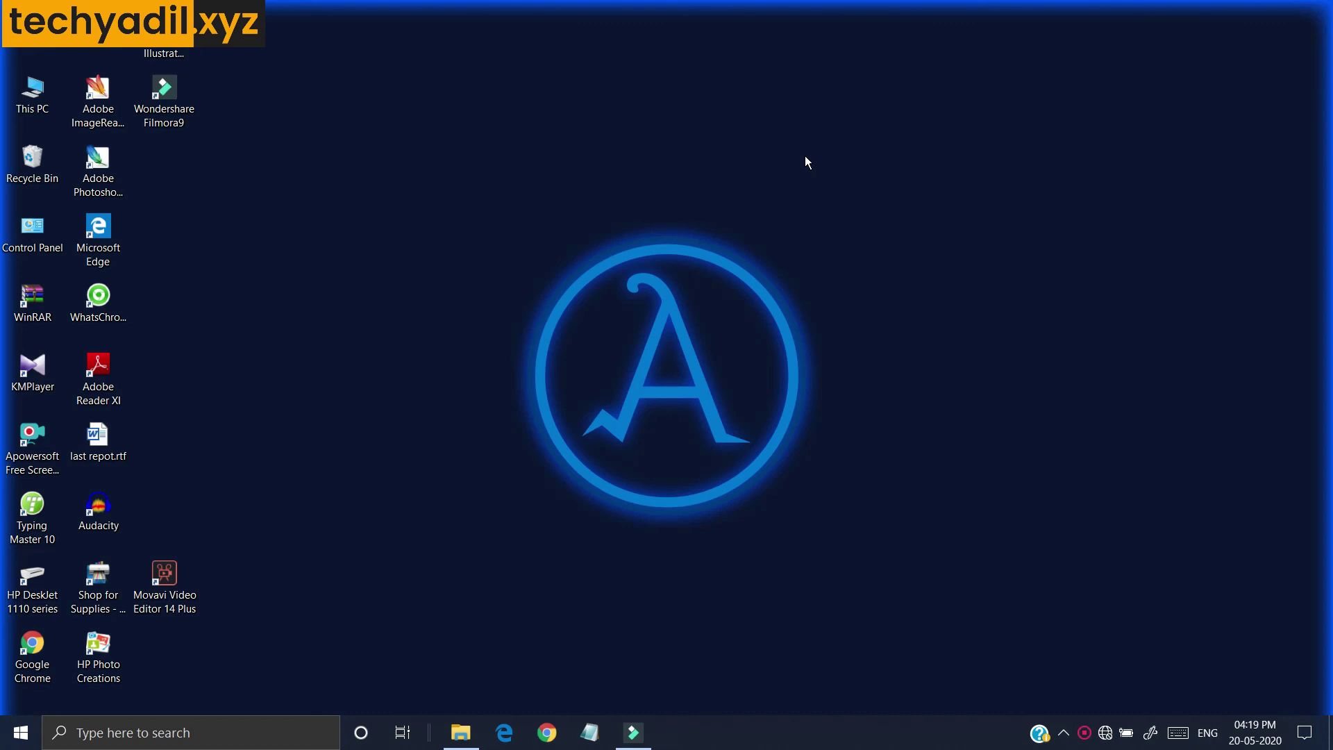
right_click(806, 162)
left_click(824, 229)
right_click(805, 162)
left_click(823, 229)
right_click(806, 162)
left_click(823, 229)
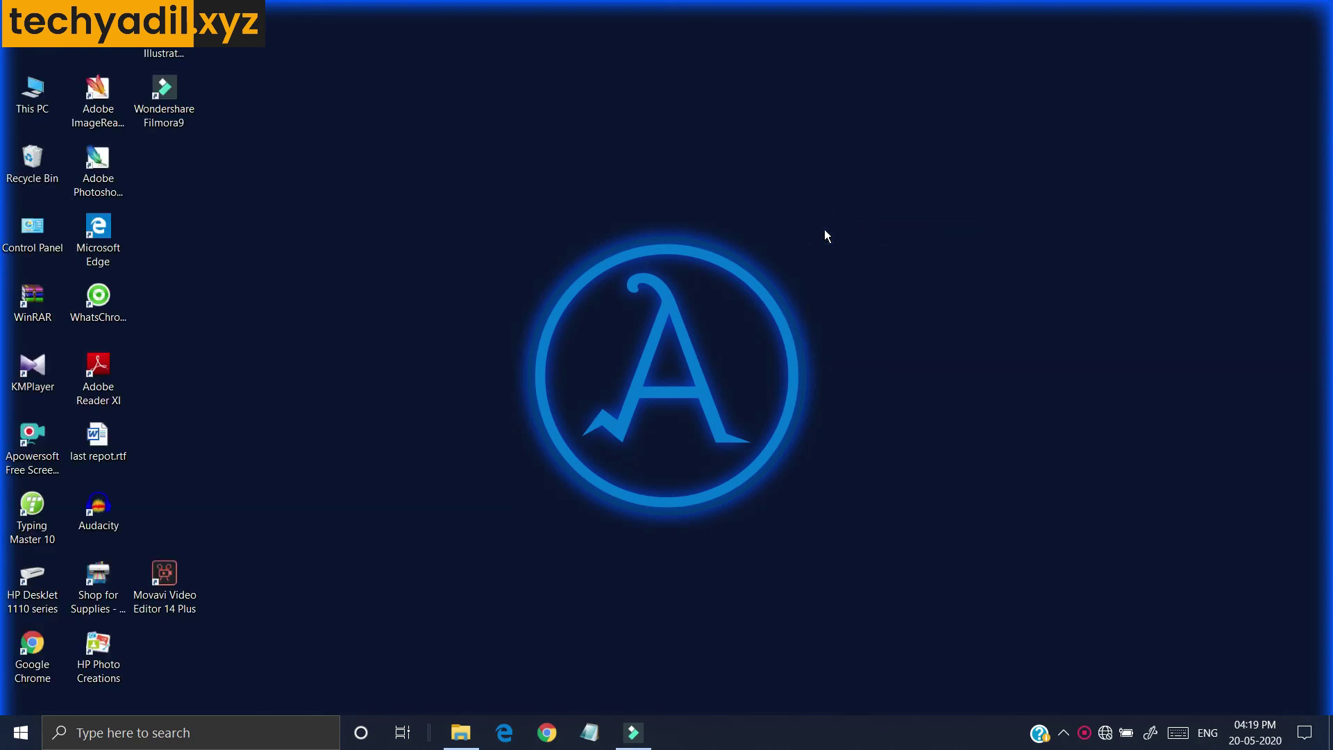